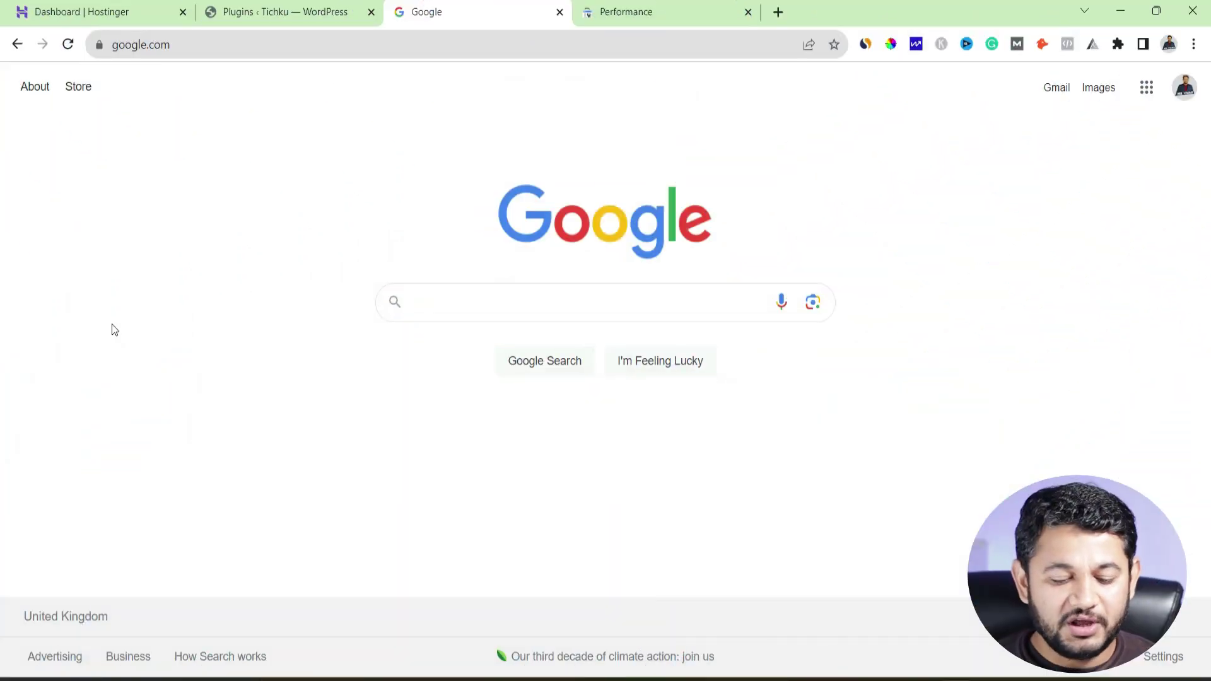
Search Google for 'google search console' and skim the official Search Console about page
{"action": "type", "text": "google sea"}
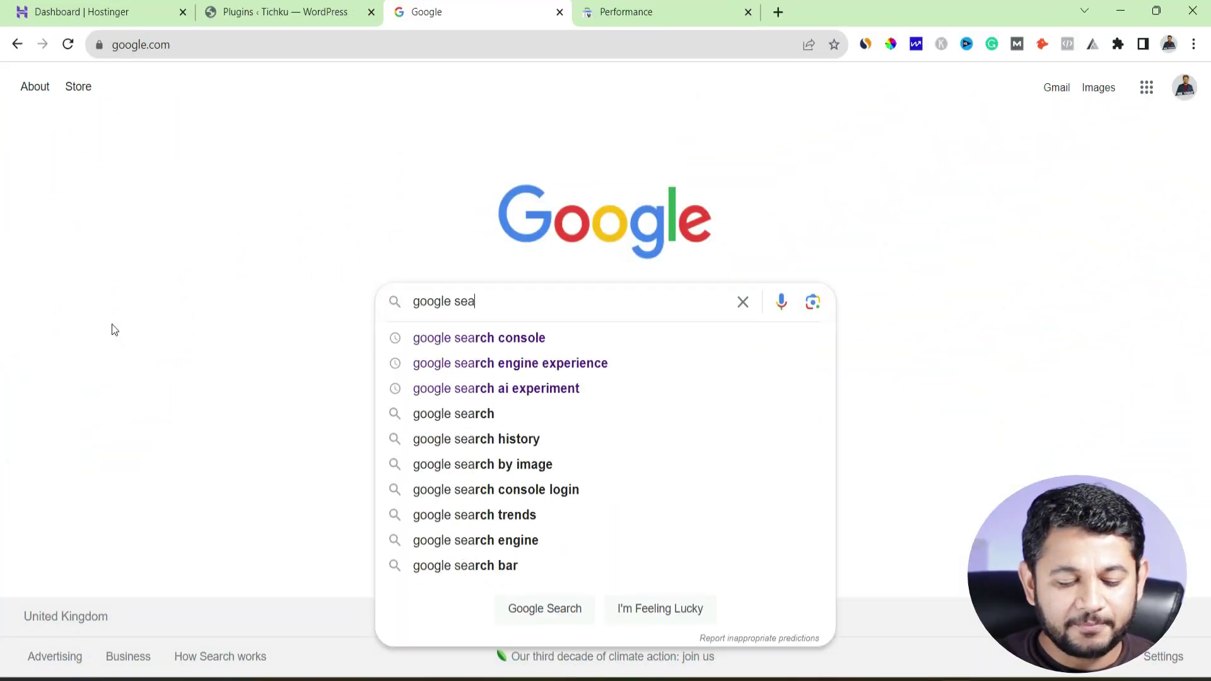
{"action": "type", "text": "rch console"}
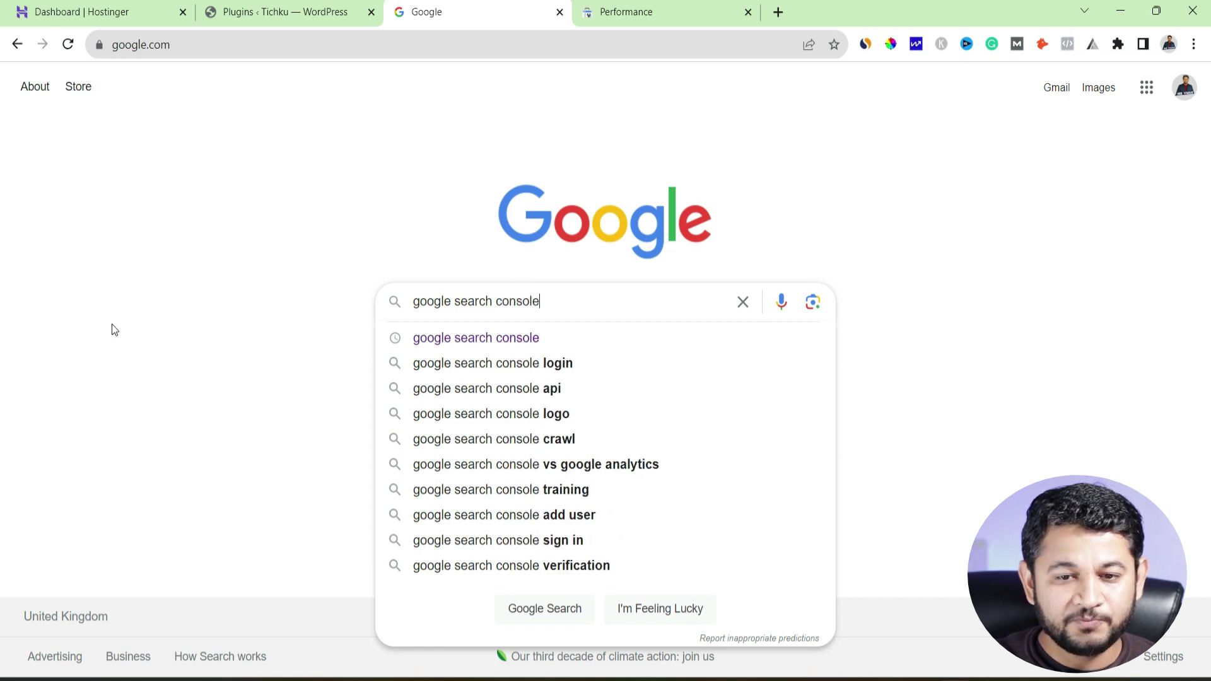
{"action": "key", "text": "Return"}
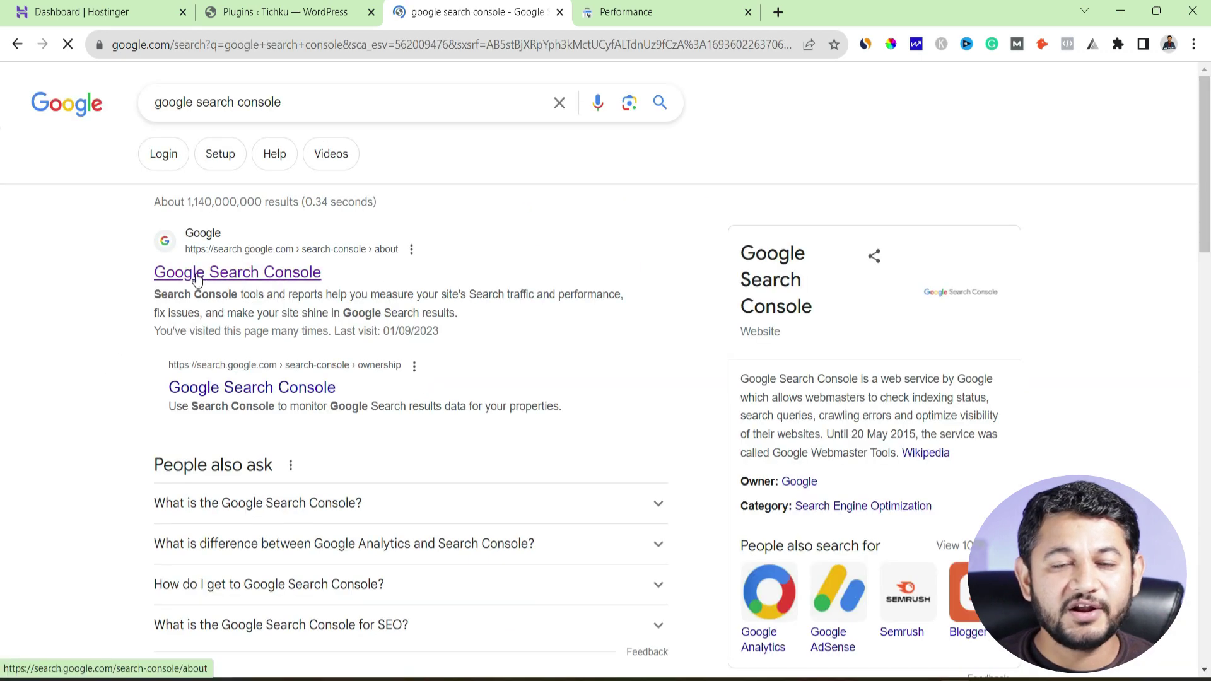
{"action": "left_click", "coordinate": [196, 274]}
{"action": "scroll", "coordinate": [290, 426], "scroll_direction": "down", "scroll_amount": 20}
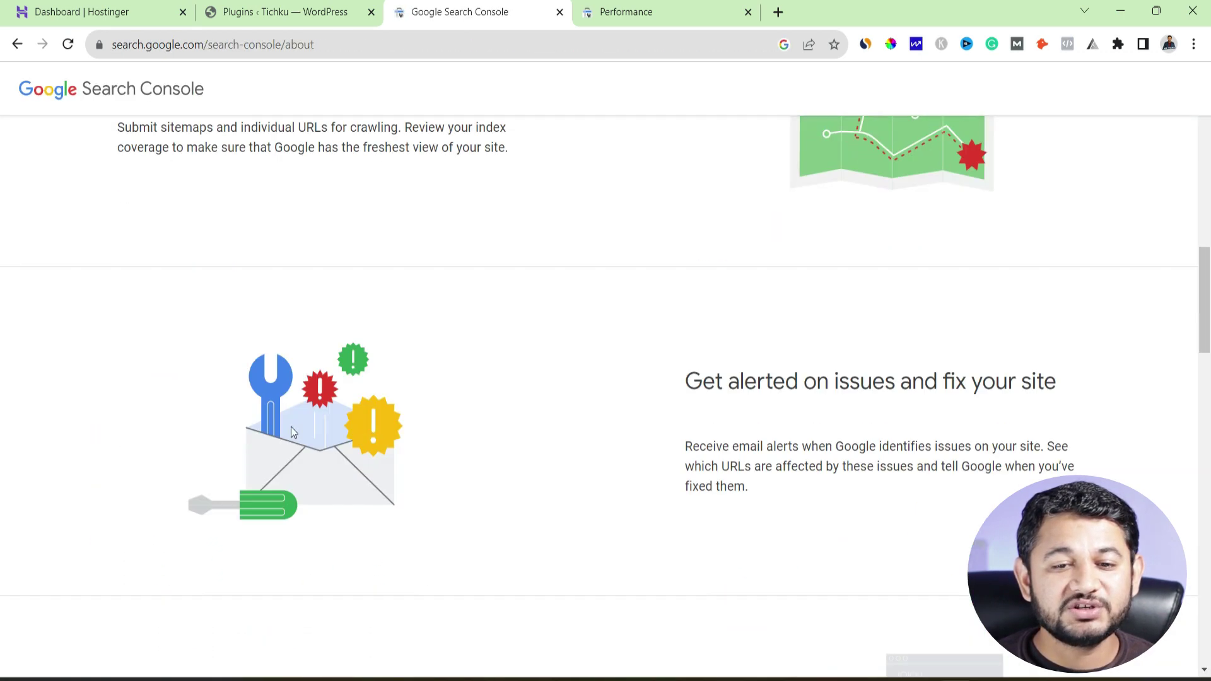
{"action": "scroll", "coordinate": [291, 426], "scroll_direction": "down", "scroll_amount": 7}
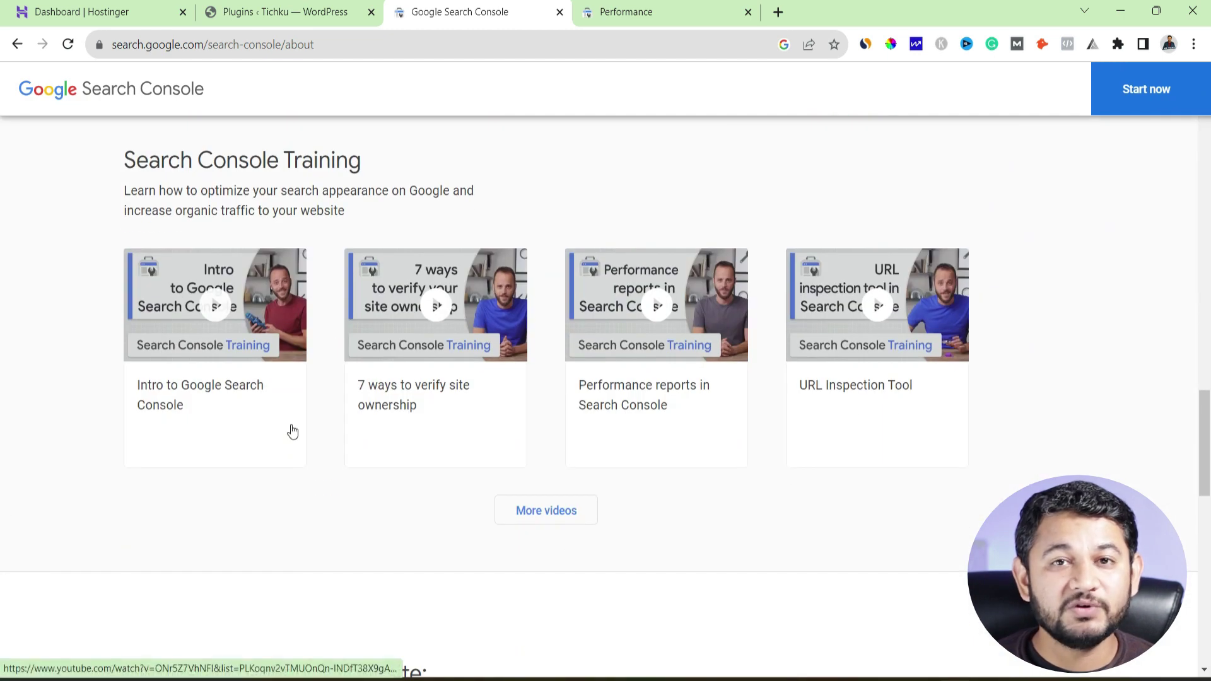
{"action": "scroll", "coordinate": [290, 431], "scroll_direction": "up", "scroll_amount": 7}
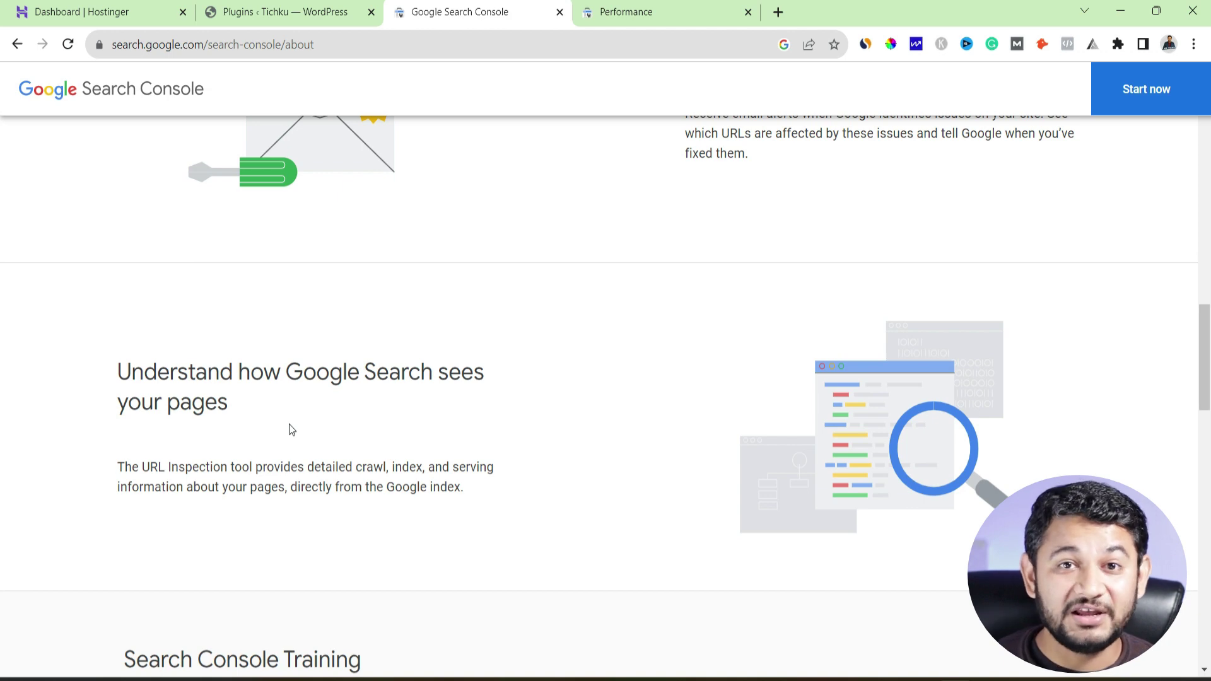
{"action": "left_click", "coordinate": [263, 9]}
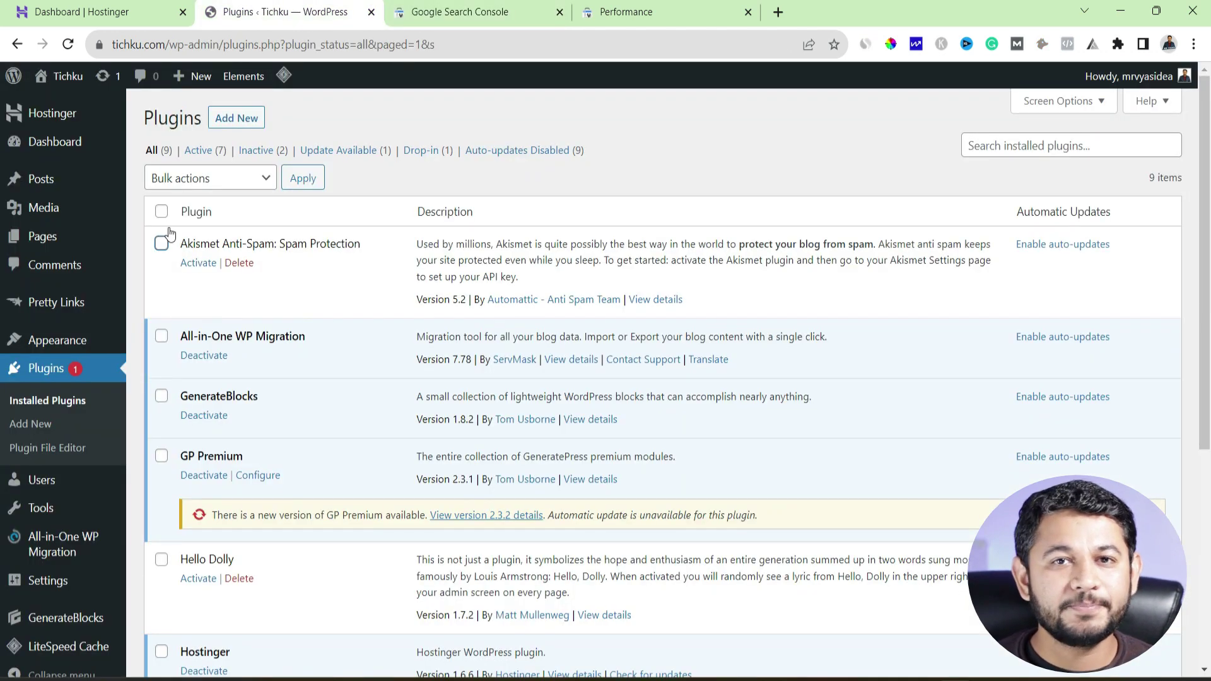
Search Add Plugins for 'site kit' and open Site Kit by Google's details in a new tab
{"action": "left_click", "coordinate": [24, 432]}
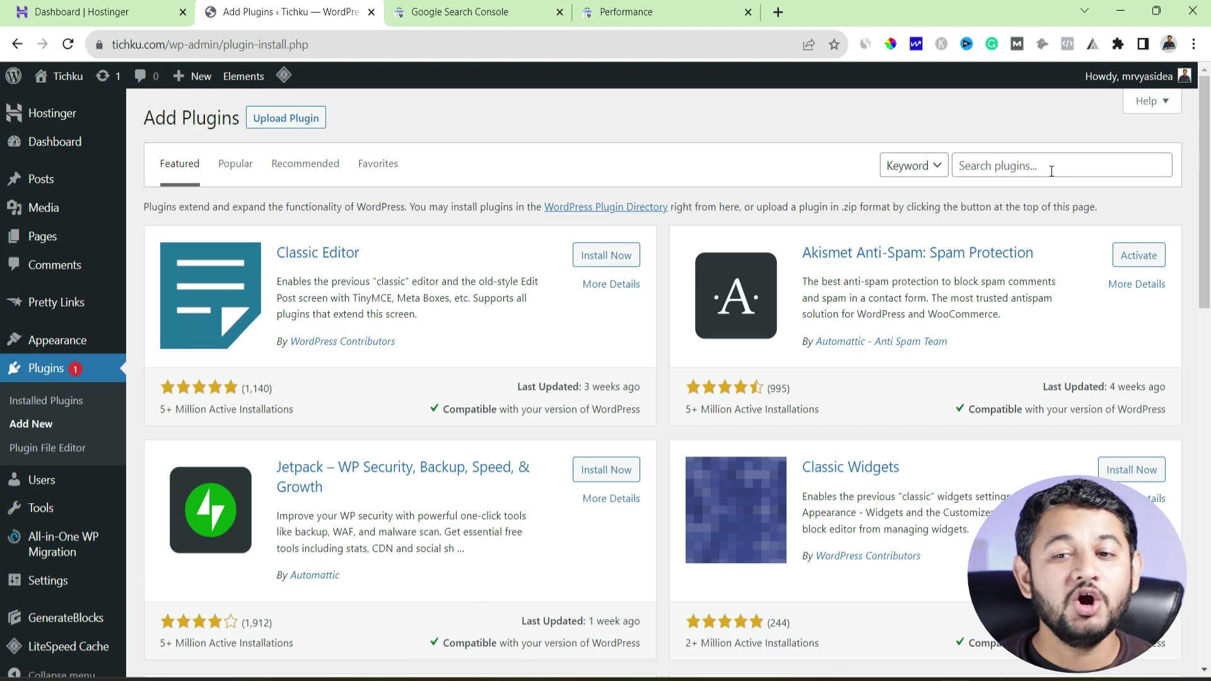
{"action": "left_click", "coordinate": [1049, 167]}
{"action": "type", "text": "site ki"}
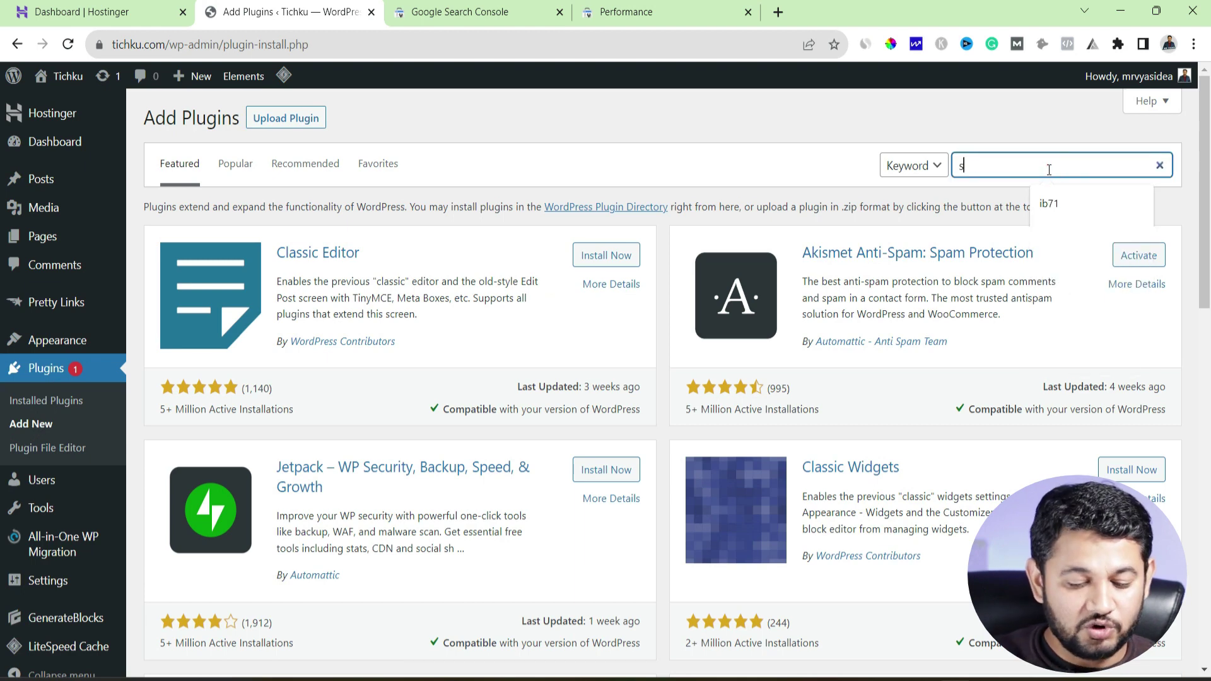
{"action": "type", "text": "t"}
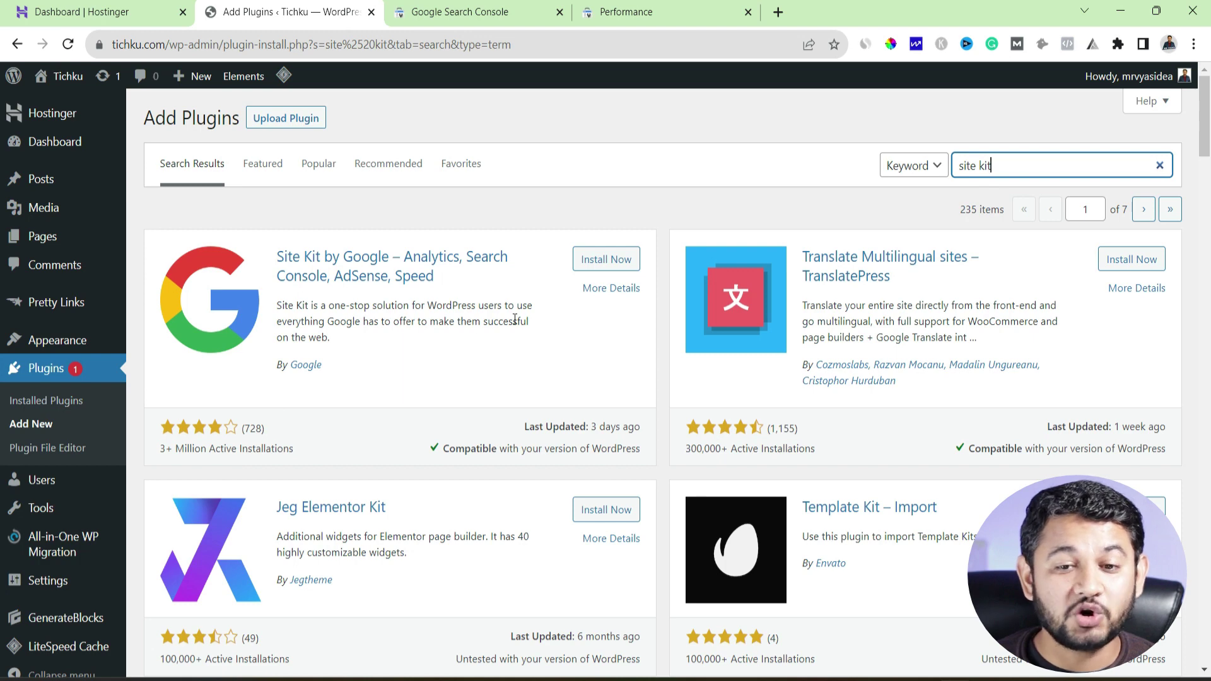
{"action": "right_click", "coordinate": [604, 290]}
{"action": "left_click", "coordinate": [638, 305]}
Review Site Kit's details (author Google, version 1.108.0, 3+ million installs), then return to the results
{"action": "left_click", "coordinate": [505, 14]}
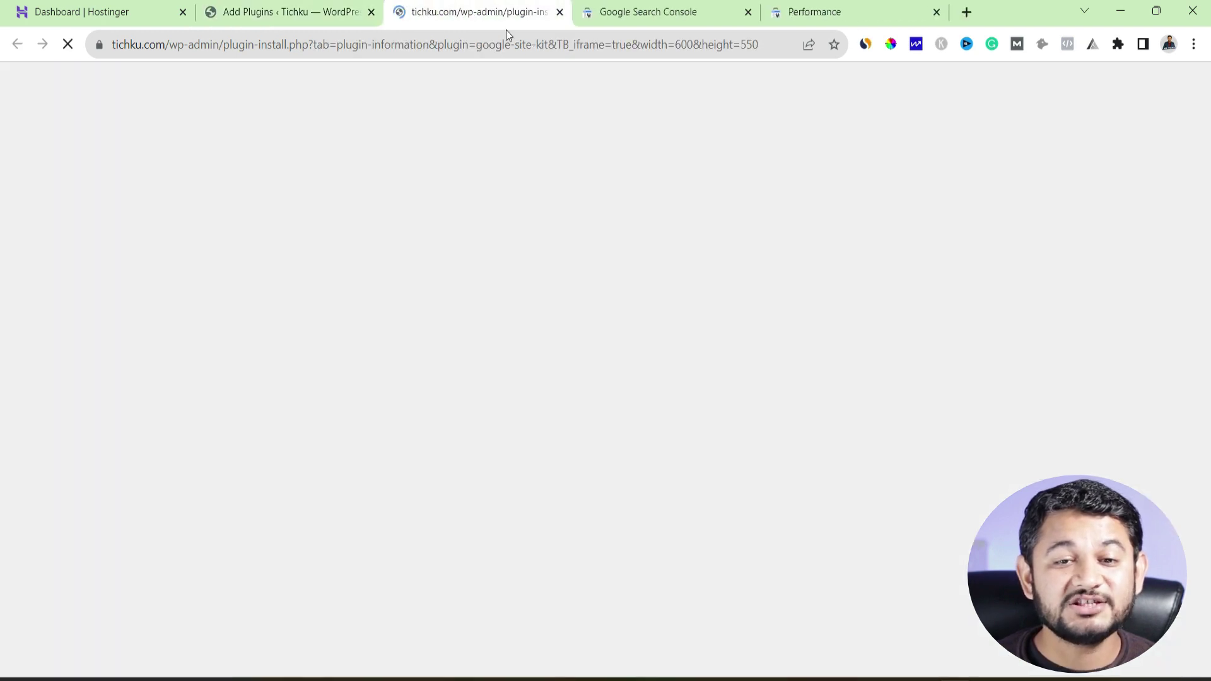
{"action": "left_click_drag", "start_coordinate": [1092, 344], "coordinate": [1054, 345]}
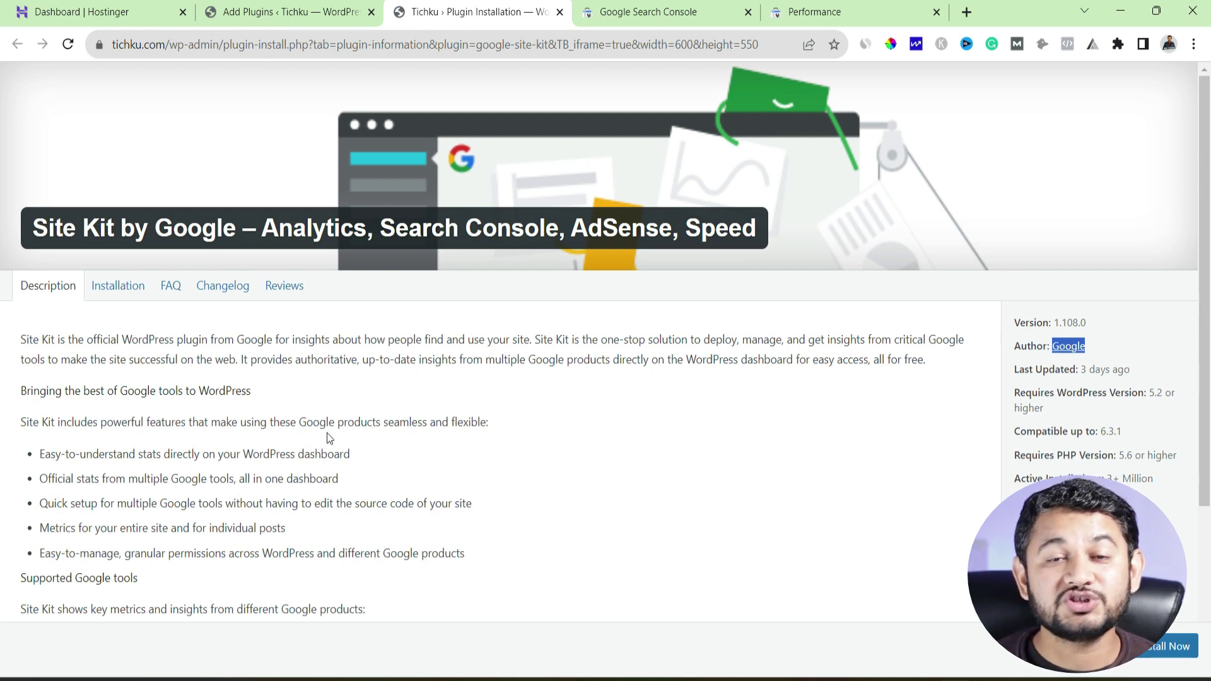
{"action": "scroll", "coordinate": [327, 432], "scroll_direction": "down", "scroll_amount": 3}
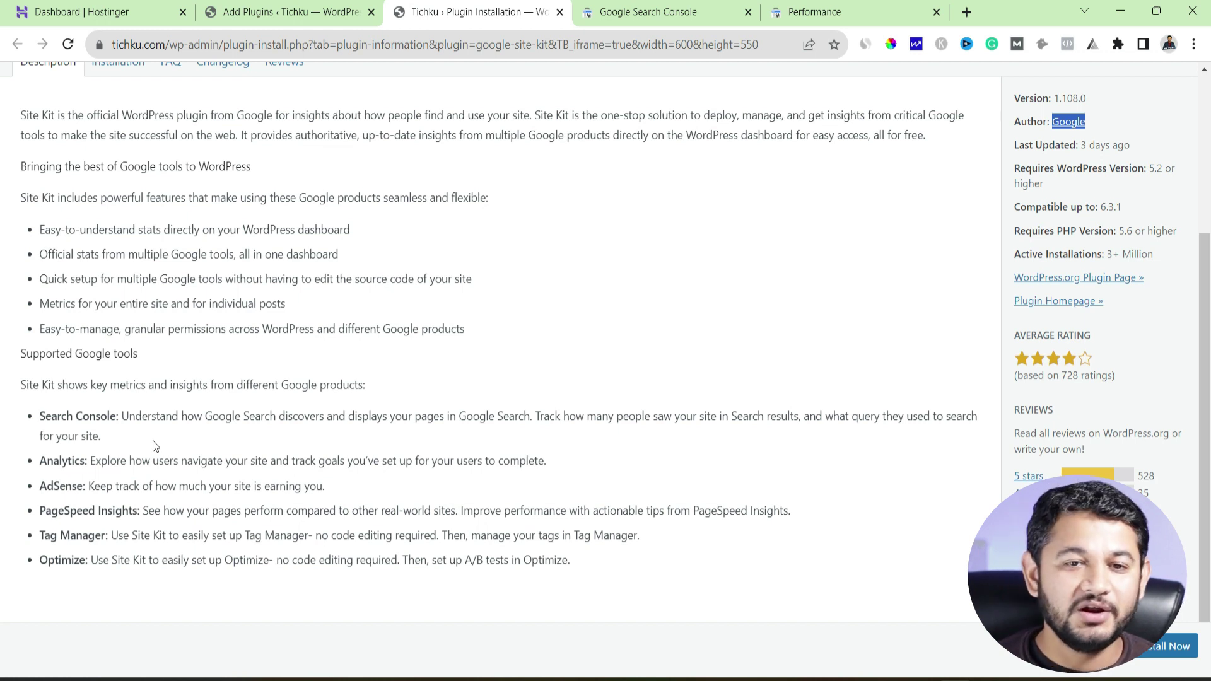
{"action": "left_click", "coordinate": [316, 11]}
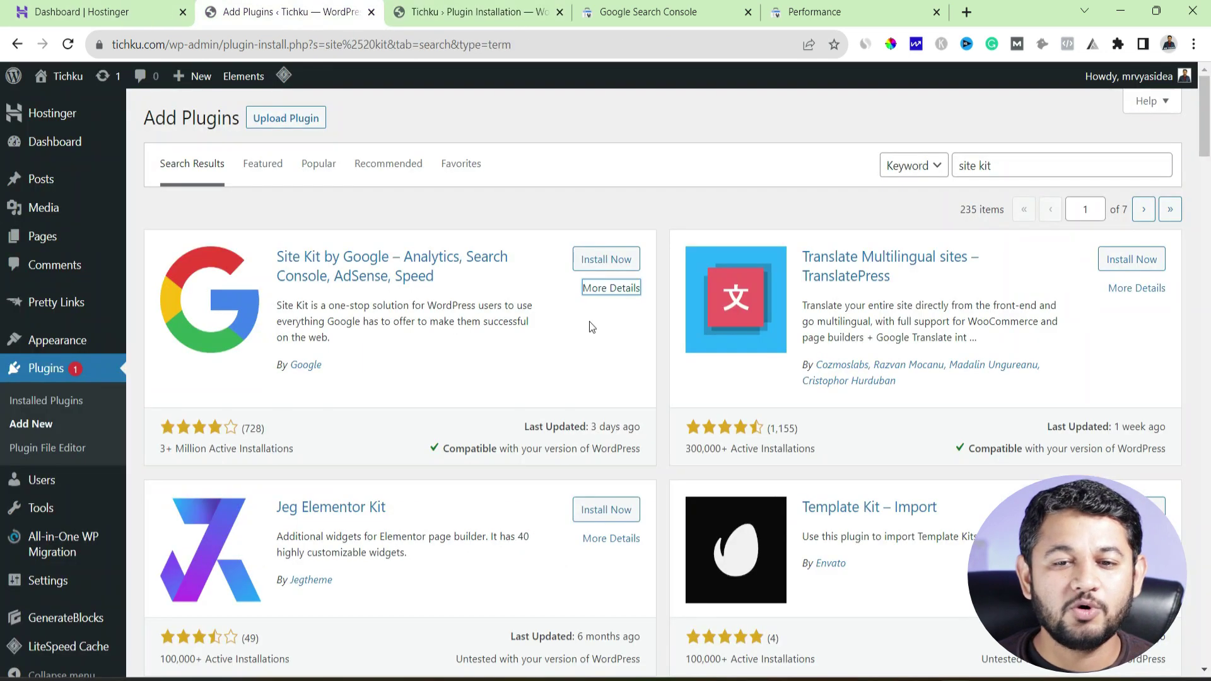
Install and activate Site Kit by Google, then start its setup from the activation notice
{"action": "left_click", "coordinate": [599, 262]}
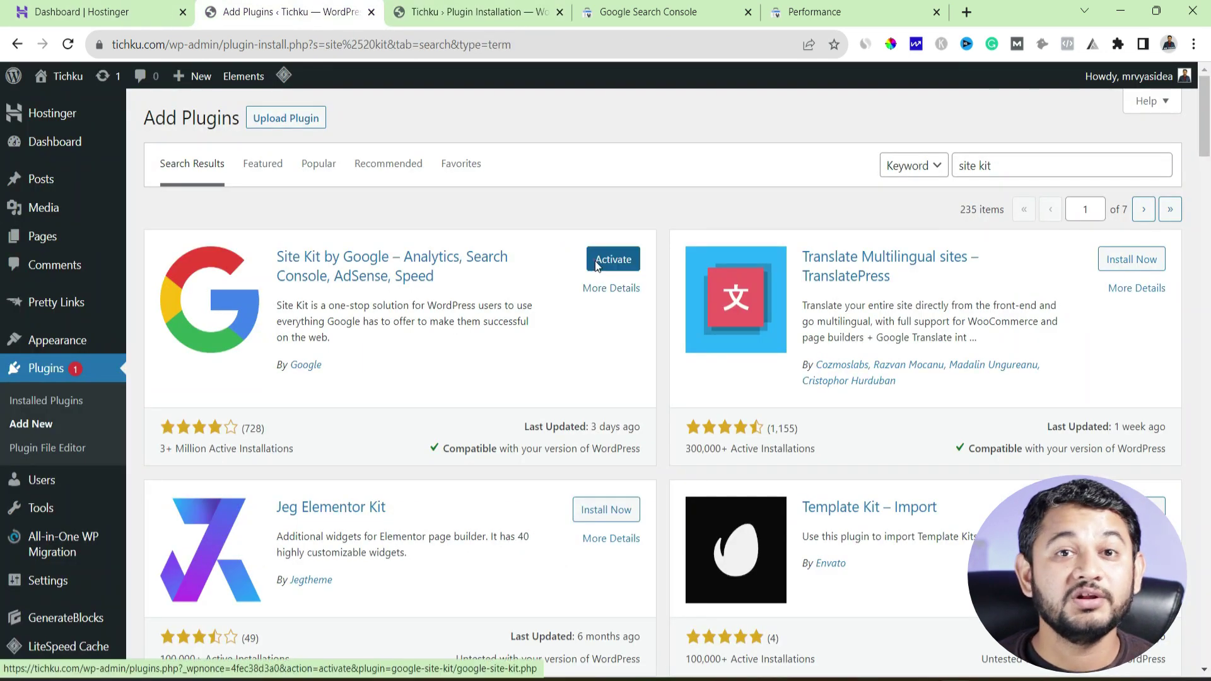
{"action": "left_click", "coordinate": [595, 261]}
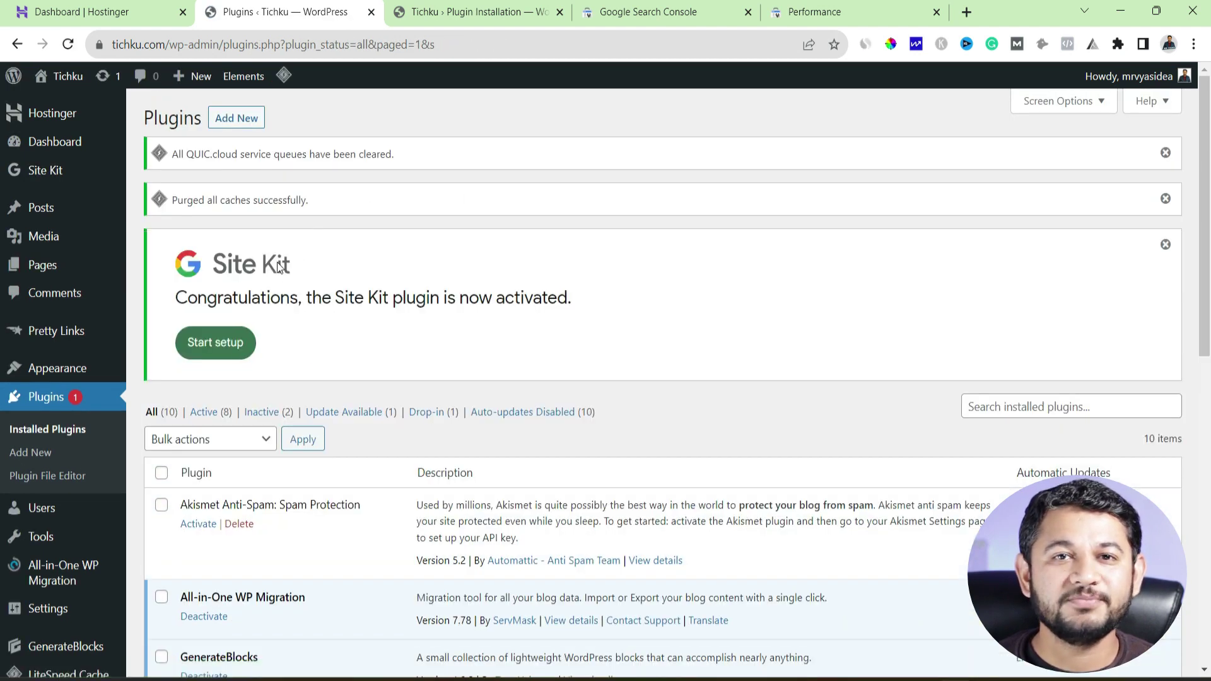
{"action": "mouse_move", "coordinate": [11, 169]}
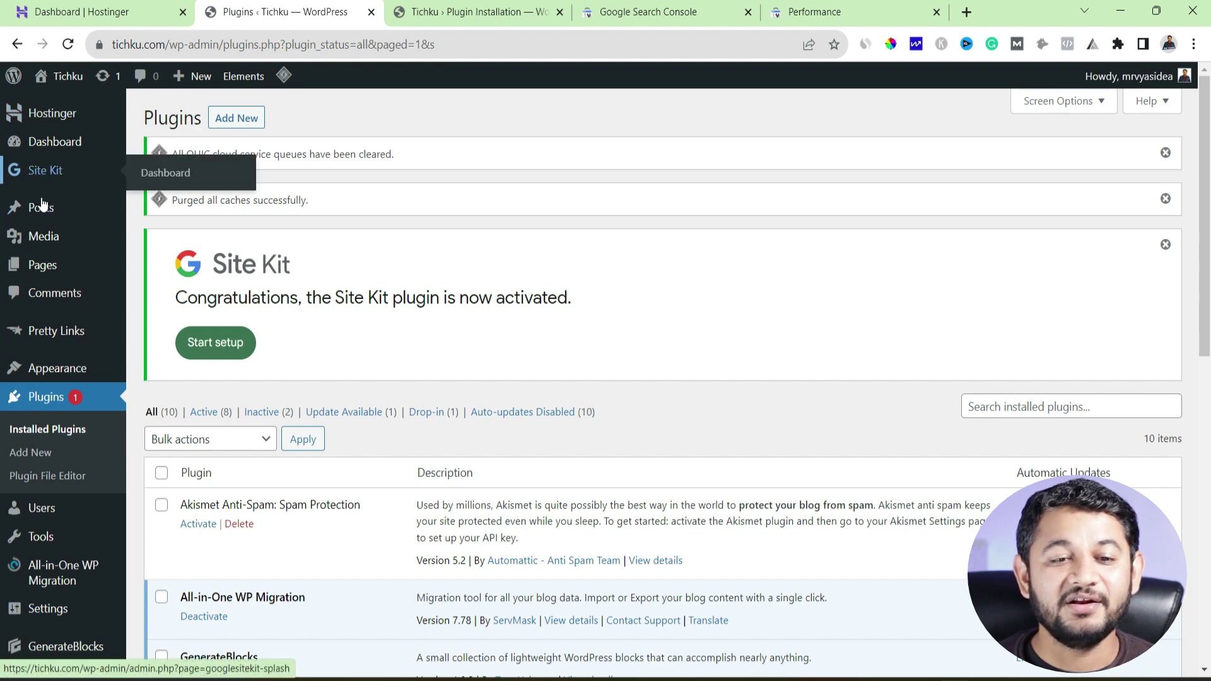
{"action": "left_click", "coordinate": [198, 347]}
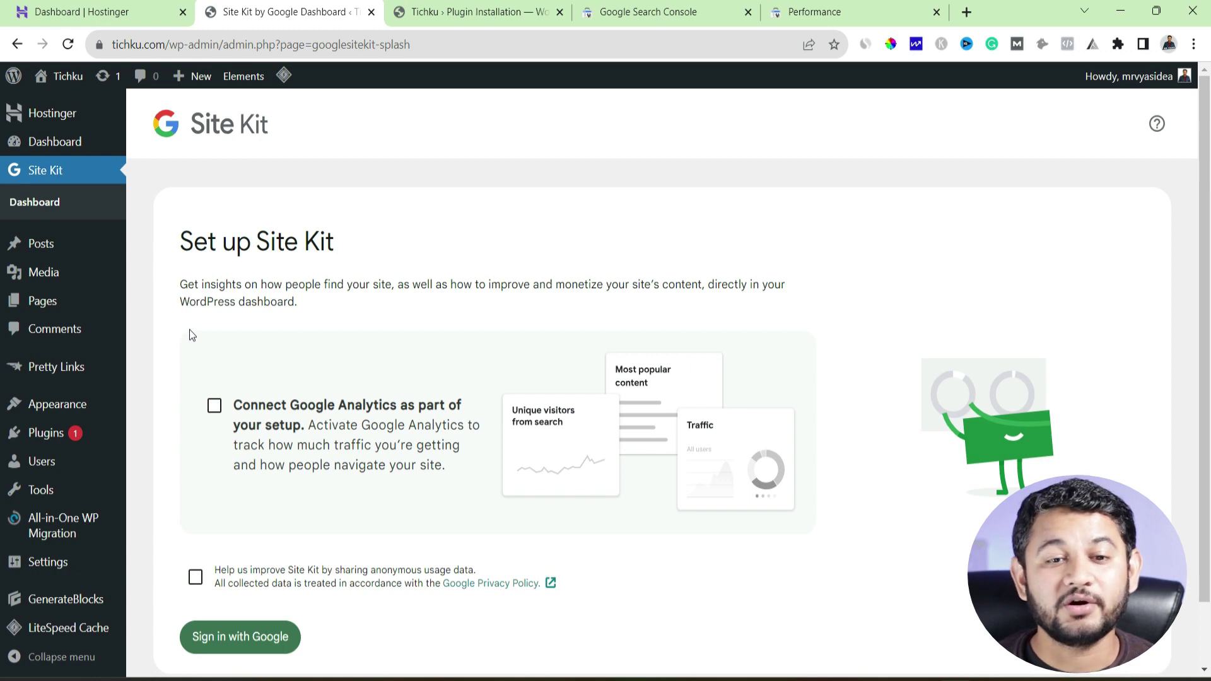
Include Google Analytics and share usage data, then sign in with Google and grant Site Kit access
{"action": "left_click", "coordinate": [214, 406]}
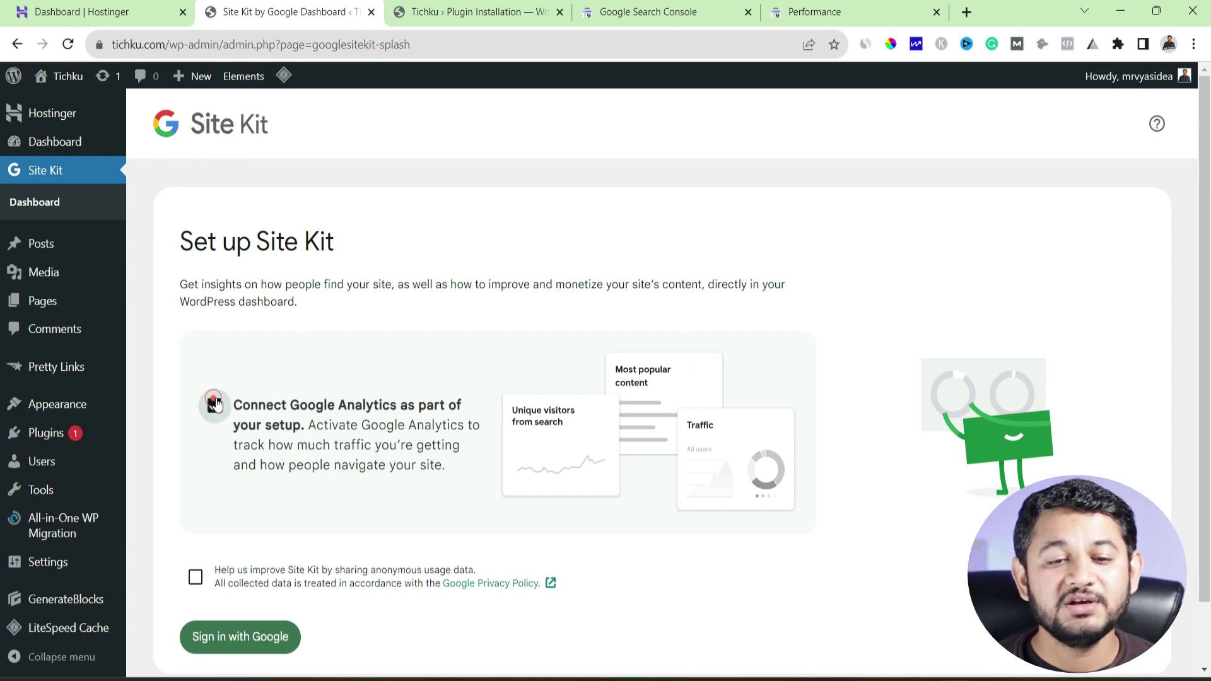
{"action": "left_click", "coordinate": [197, 576]}
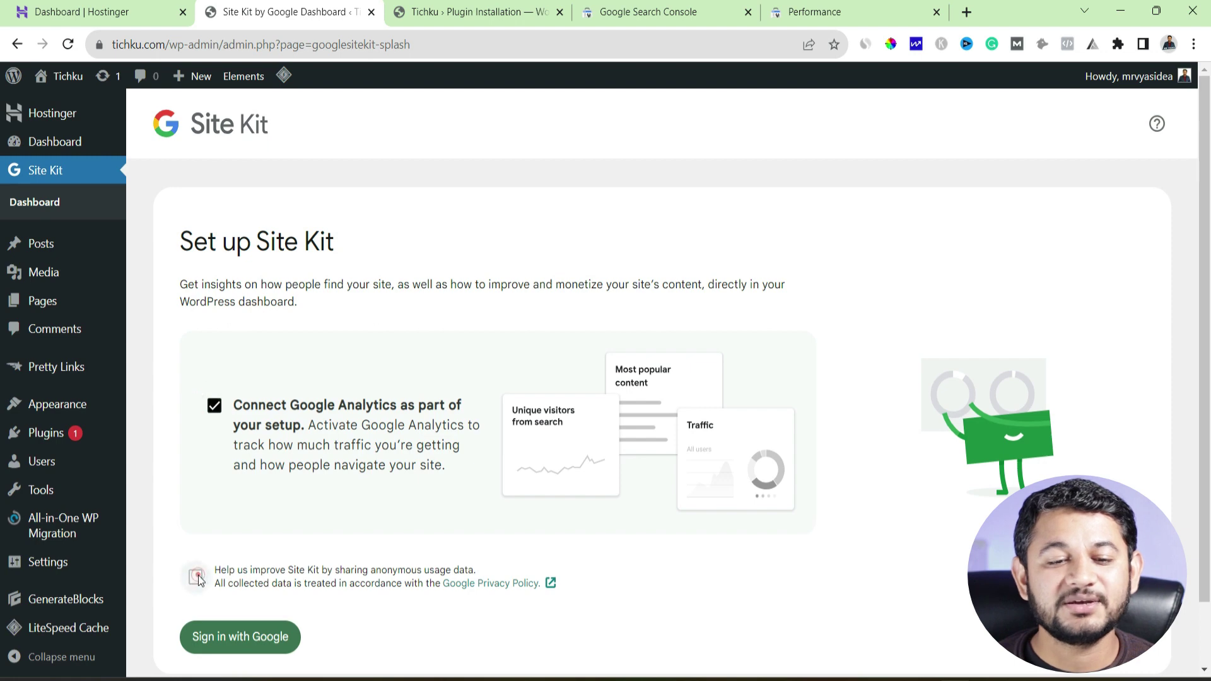
{"action": "left_click", "coordinate": [221, 638]}
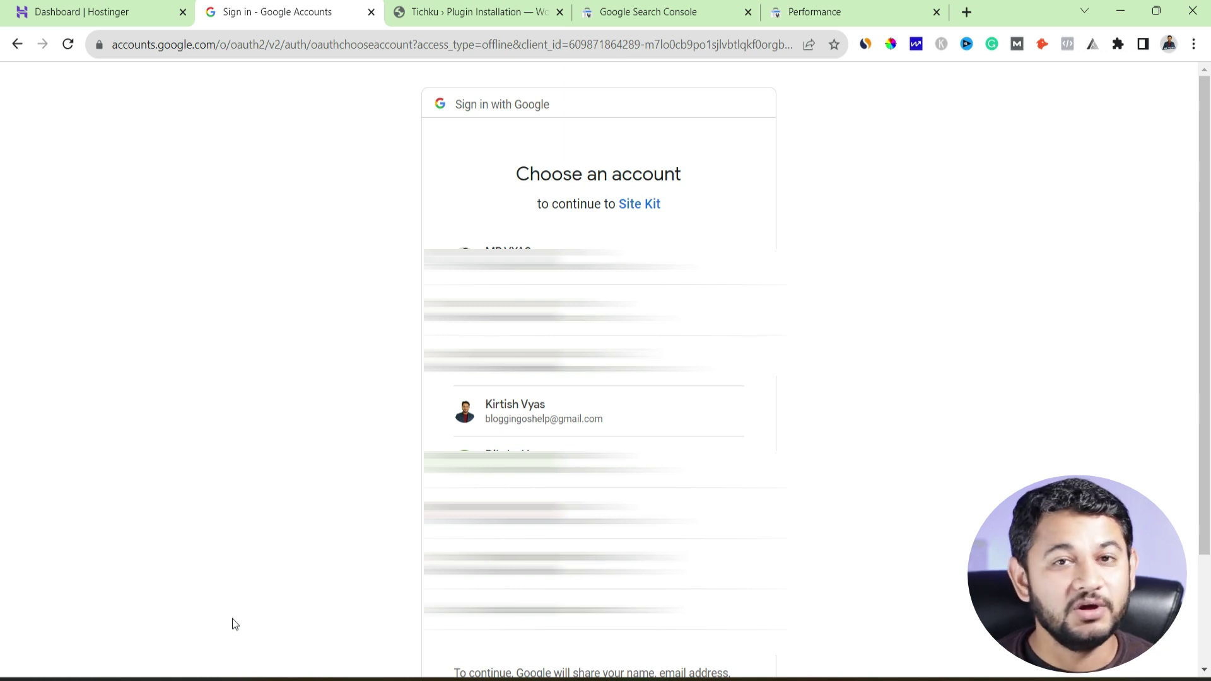
{"action": "scroll", "coordinate": [528, 427], "scroll_direction": "down", "scroll_amount": 1}
{"action": "left_click", "coordinate": [527, 427]}
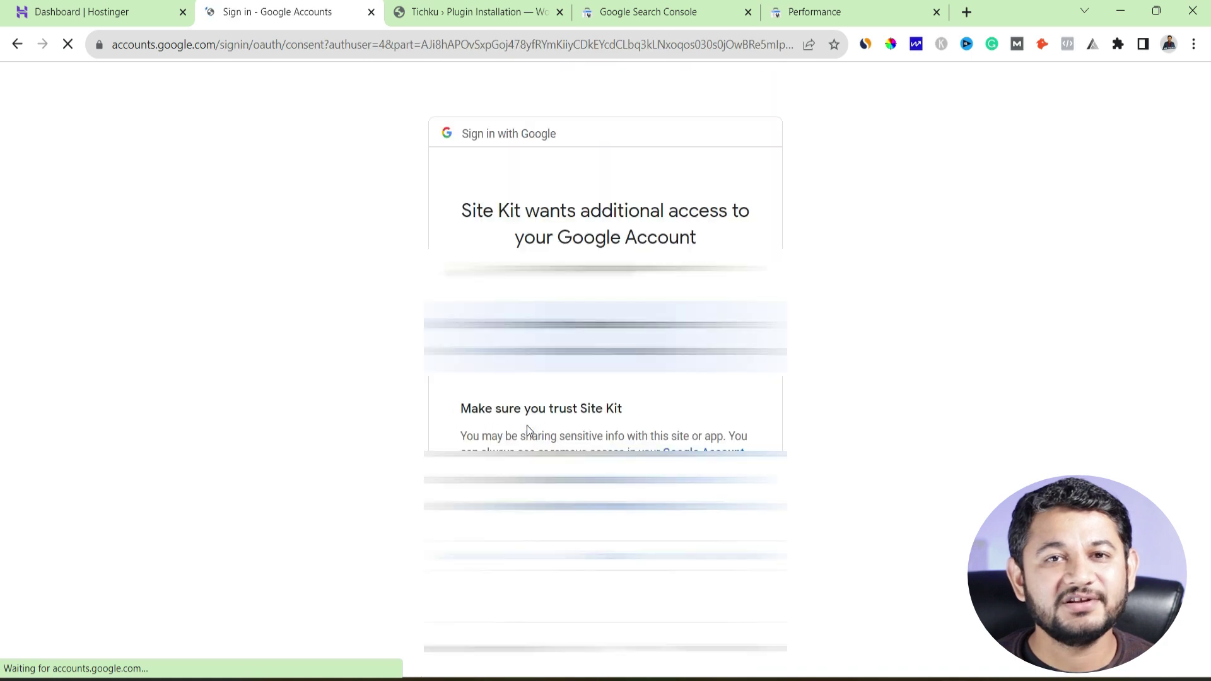
{"action": "left_click", "coordinate": [646, 557]}
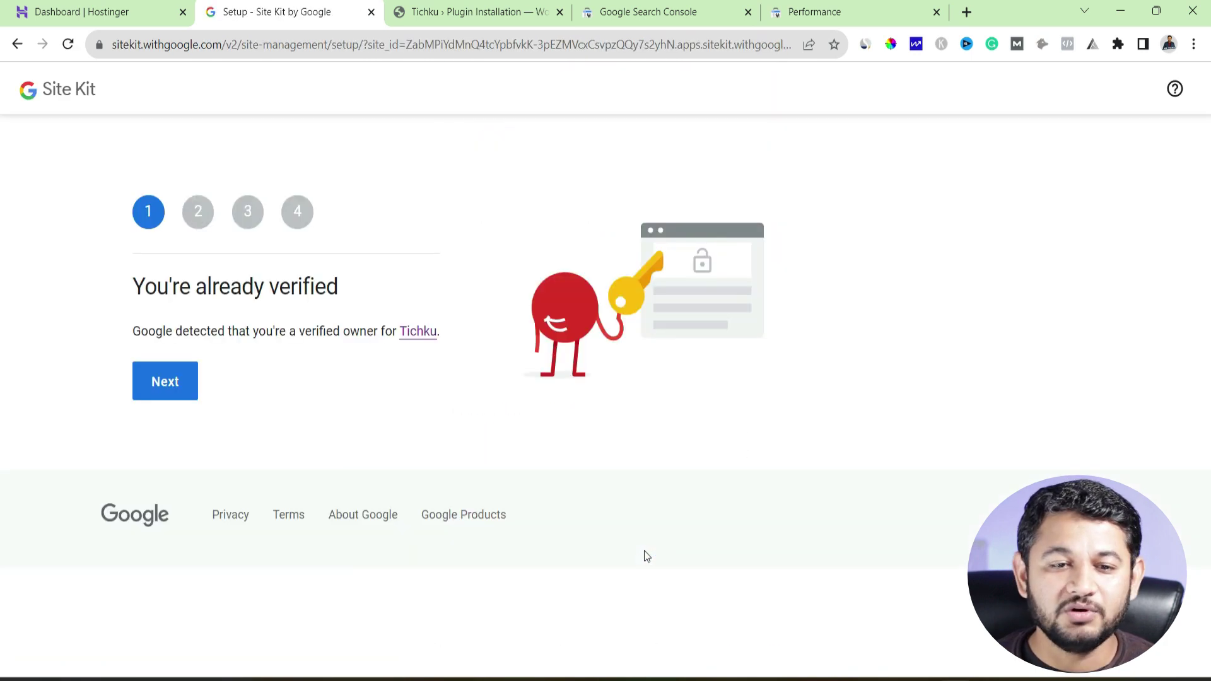
Confirm Tichku's verification and account access, then let Site Kit set up Search Console
{"action": "left_click_drag", "start_coordinate": [216, 285], "coordinate": [386, 278]}
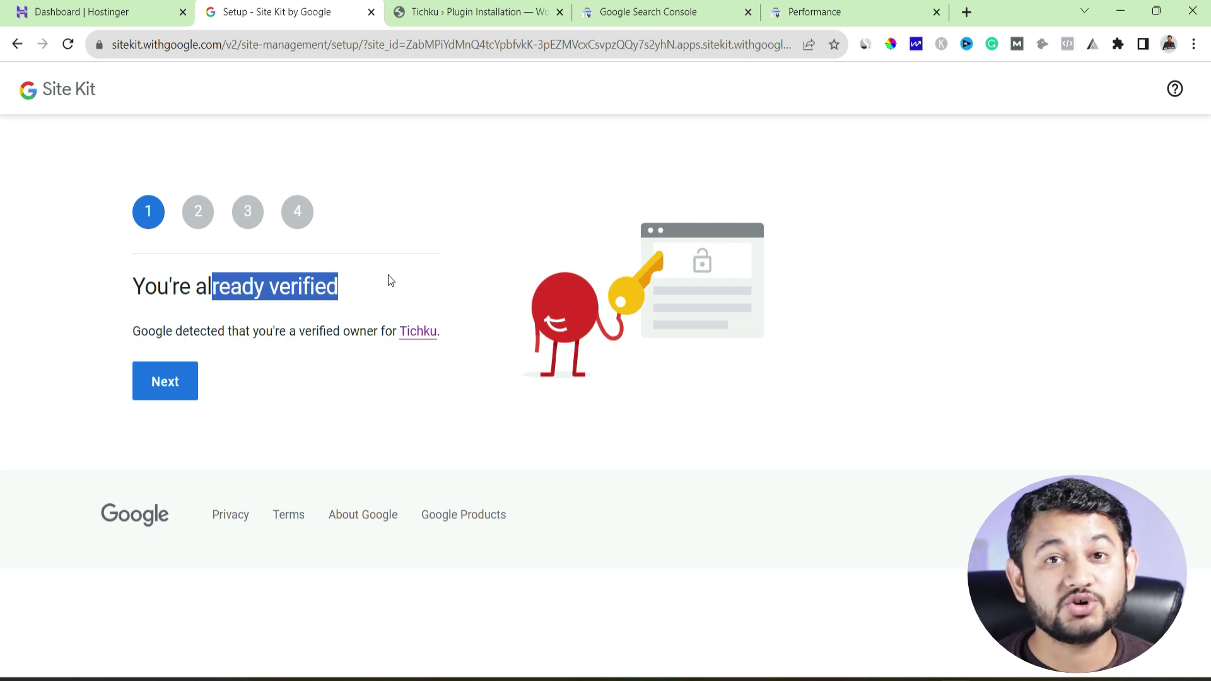
{"action": "left_click", "coordinate": [192, 386]}
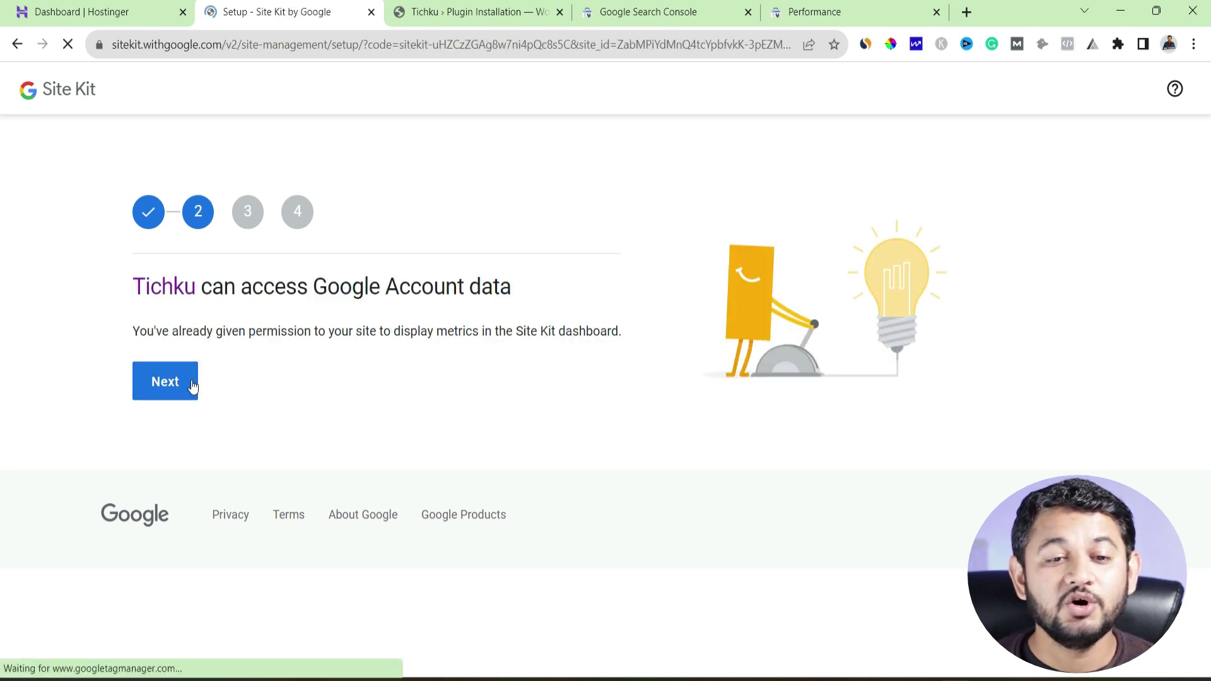
{"action": "left_click_drag", "start_coordinate": [235, 294], "coordinate": [471, 294]}
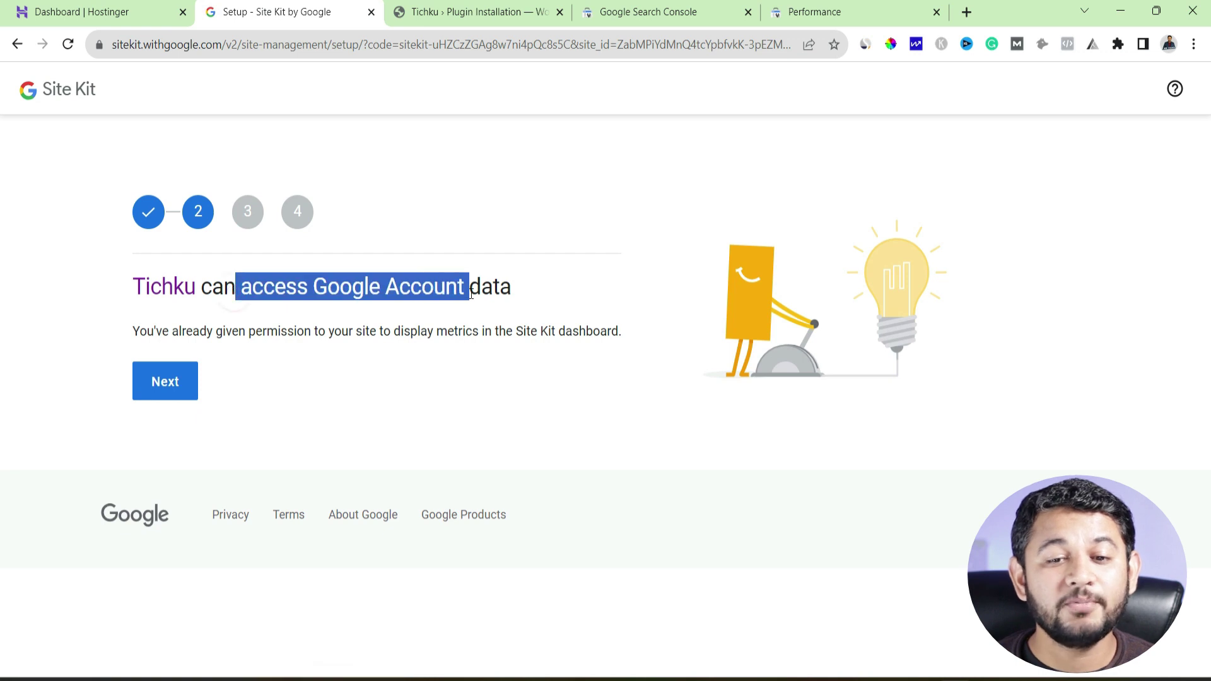
{"action": "left_click", "coordinate": [162, 389]}
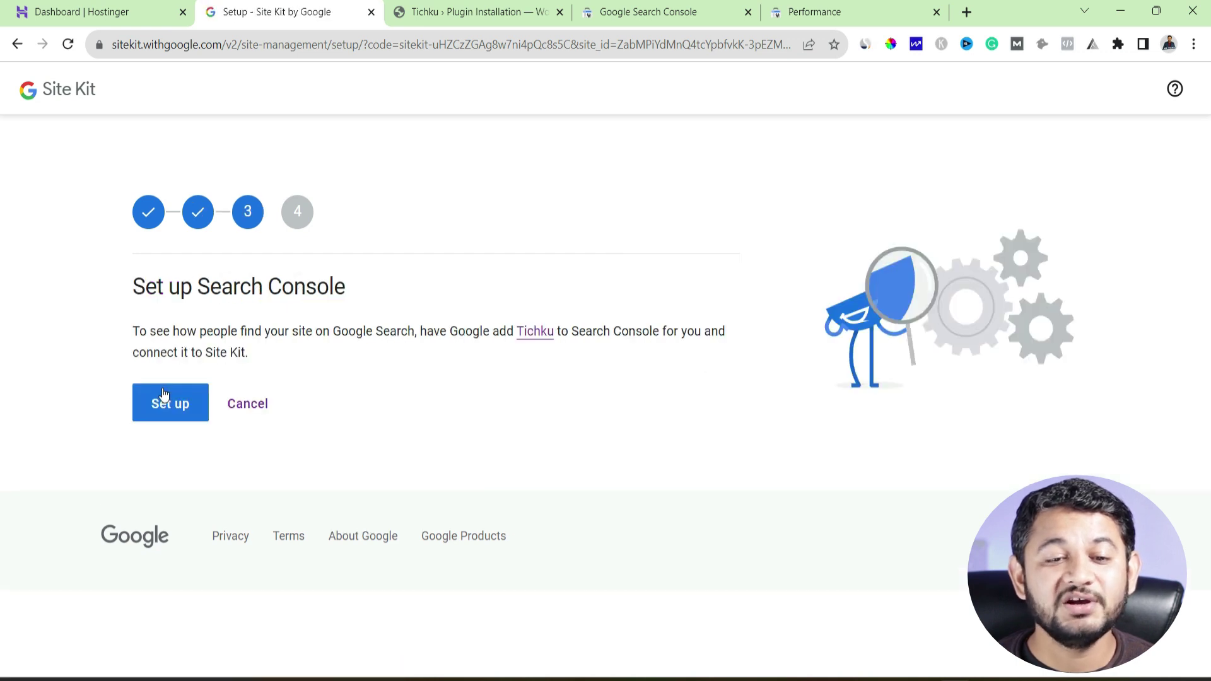
{"action": "left_click_drag", "start_coordinate": [145, 287], "coordinate": [344, 289]}
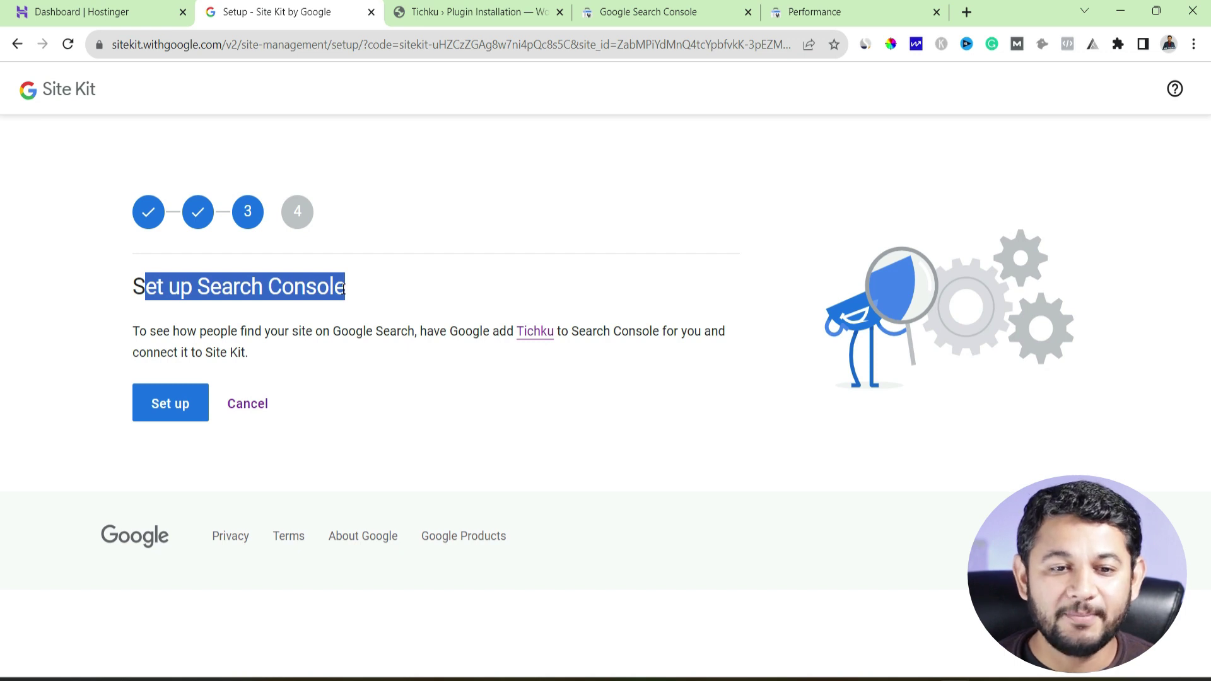
{"action": "left_click", "coordinate": [169, 416]}
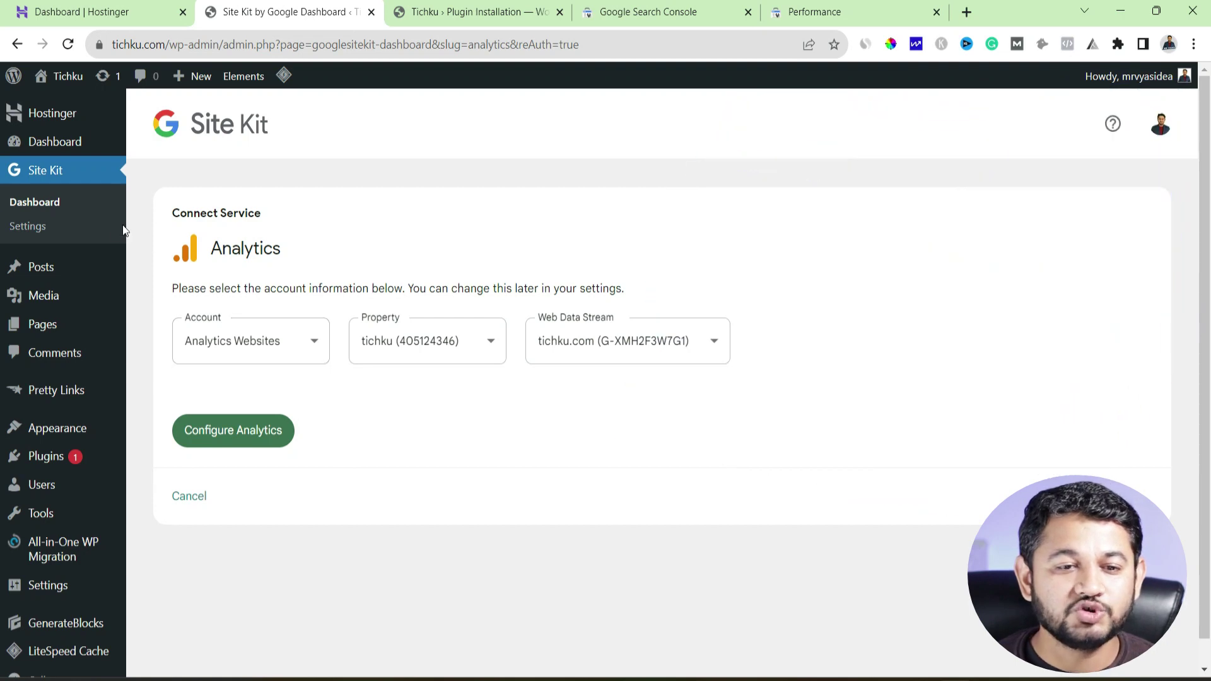
In Site Kit settings, expand the connected Search Console and open its full details in Search Console
{"action": "left_click", "coordinate": [41, 226]}
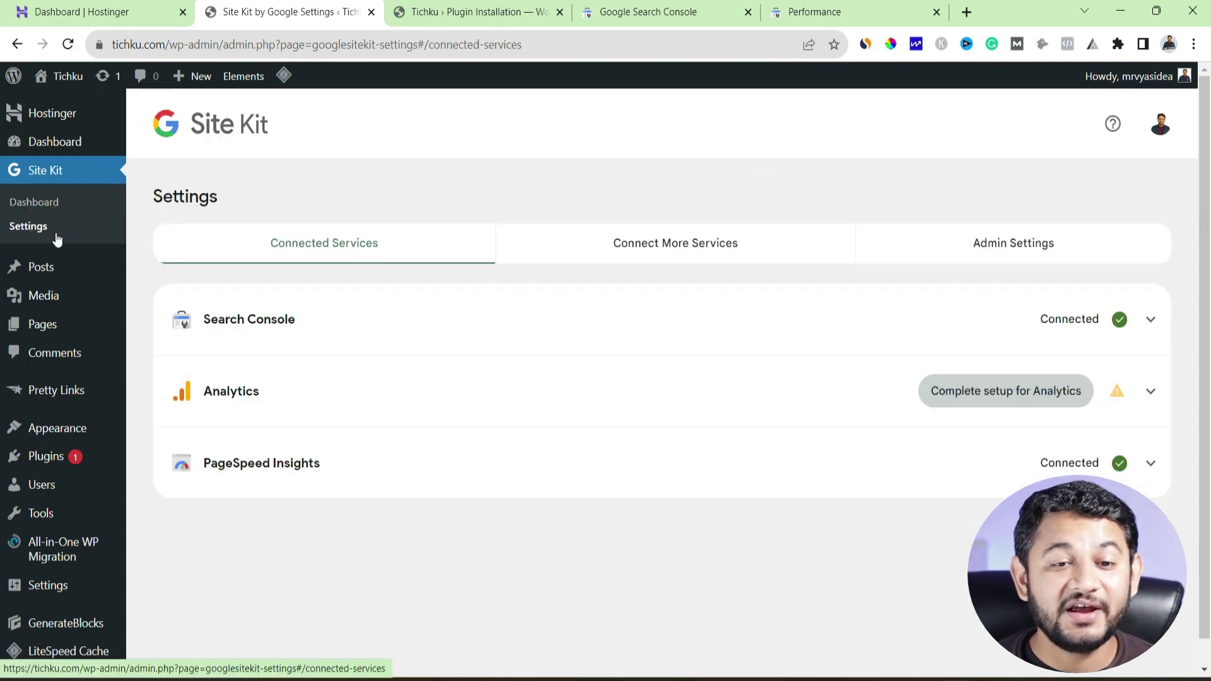
{"action": "left_click", "coordinate": [1149, 321]}
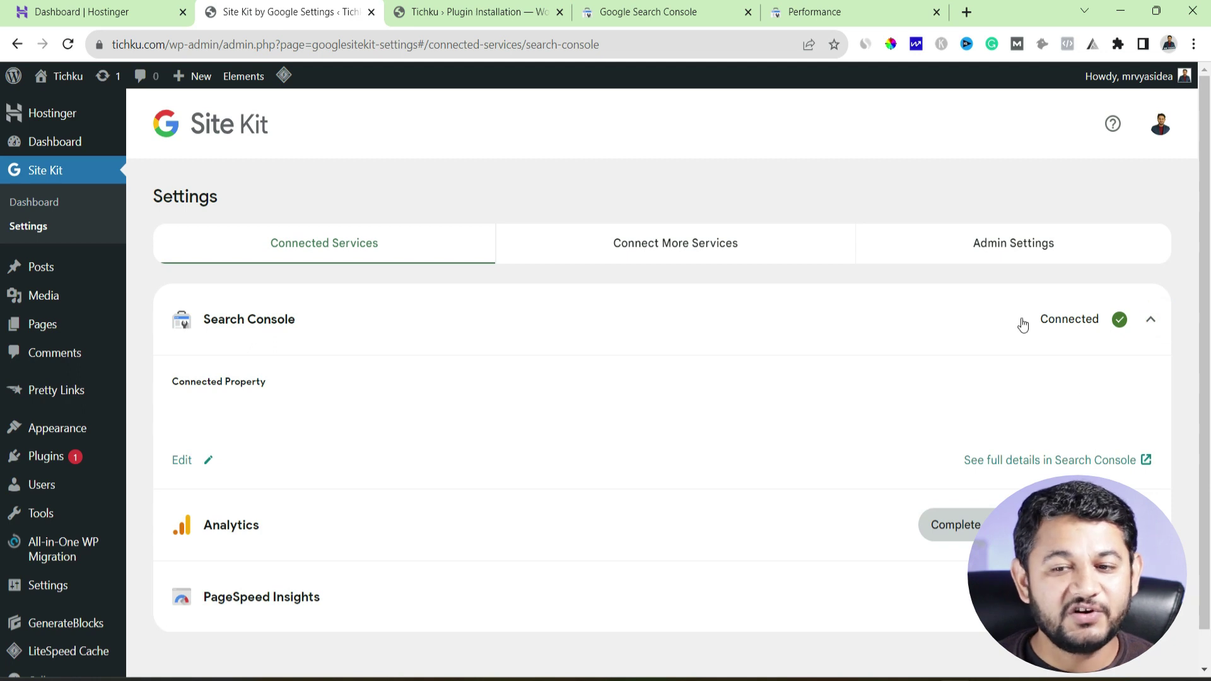
{"action": "left_click", "coordinate": [1147, 459]}
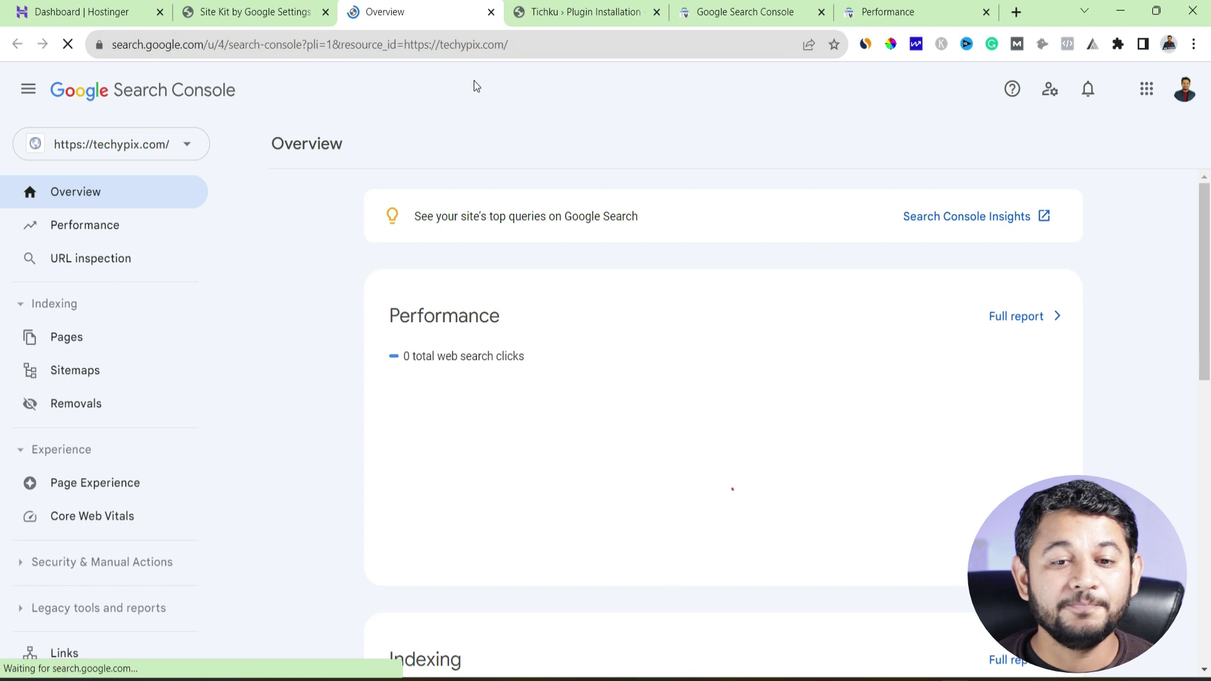
{"action": "left_click", "coordinate": [1183, 98]}
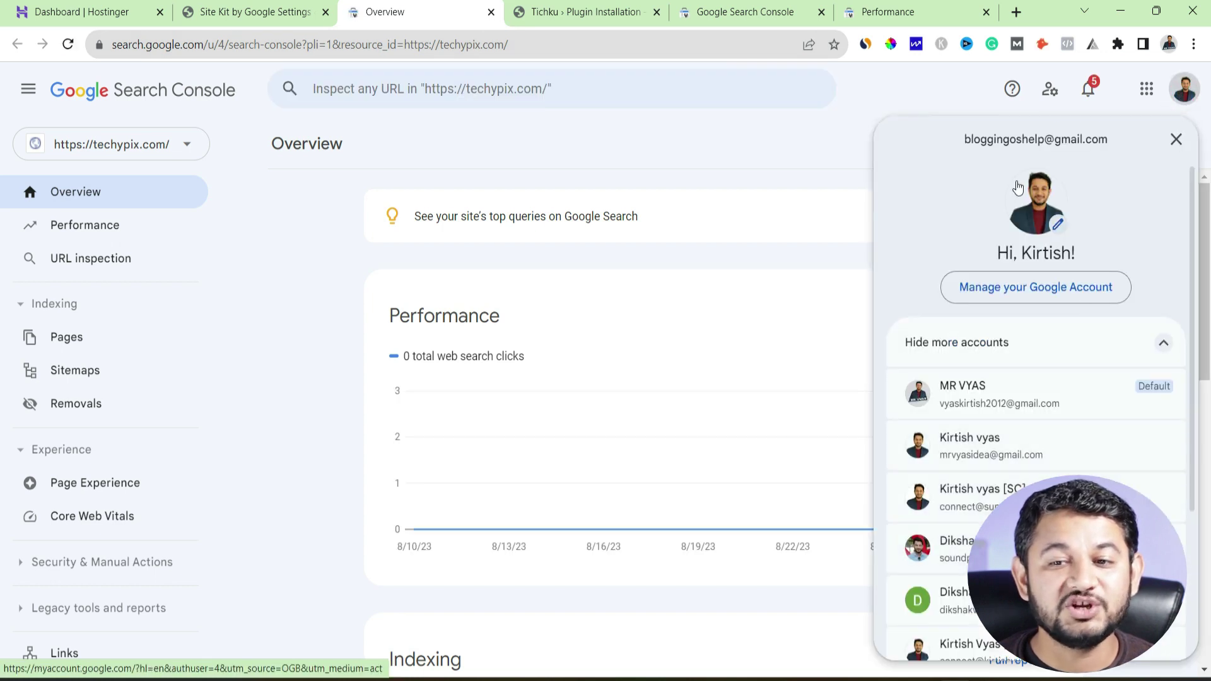
{"action": "left_click_drag", "start_coordinate": [963, 139], "coordinate": [1111, 149]}
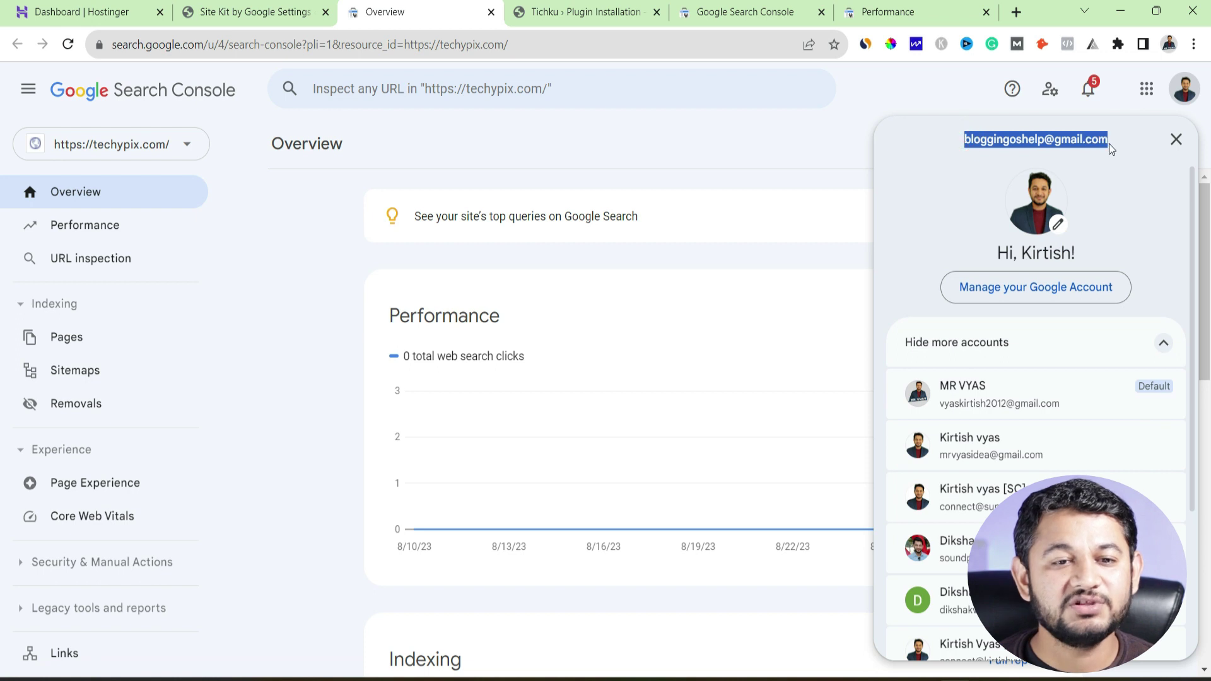
{"action": "left_click", "coordinate": [157, 139]}
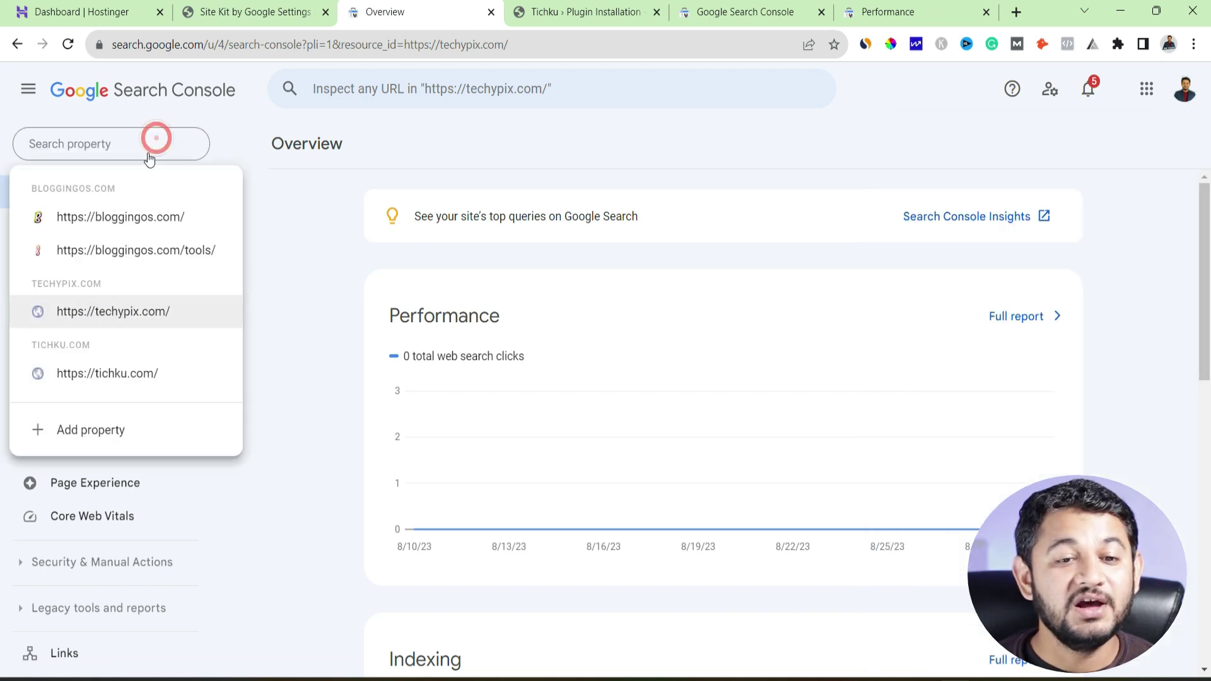
{"action": "left_click", "coordinate": [96, 379]}
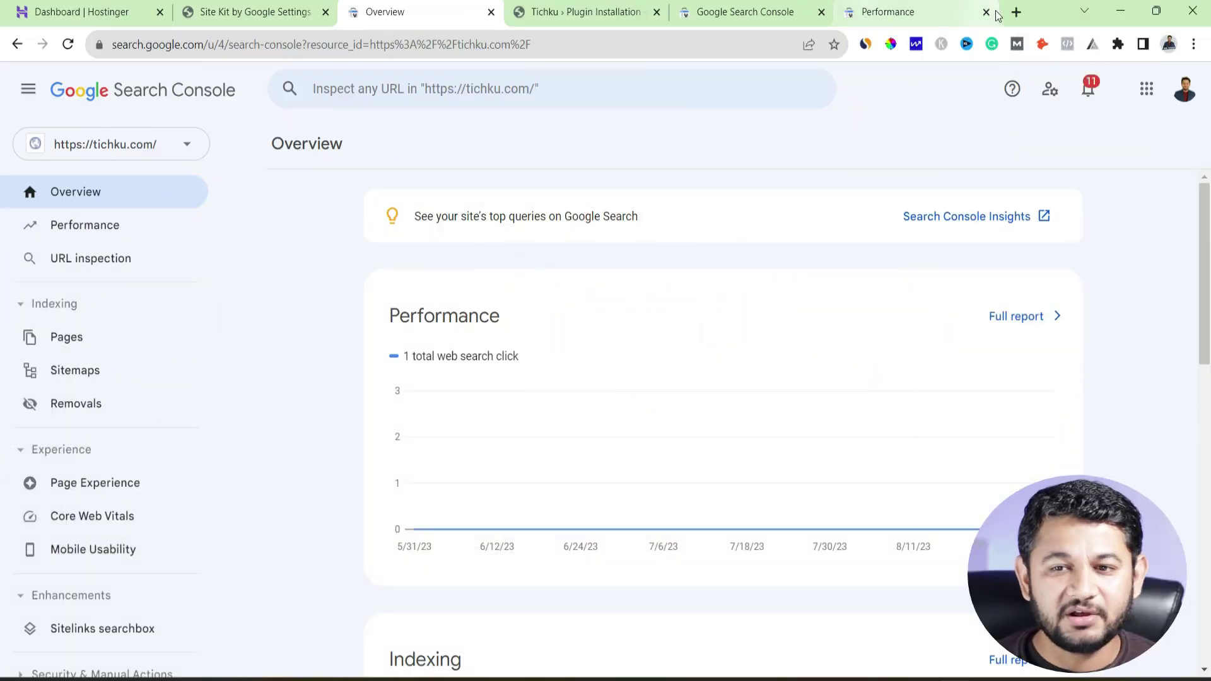
In a new tab, load bloggingos.com/sitemap_index.xml and view its post-sitemap.xml listing 38 URLs
{"action": "left_click", "coordinate": [1016, 13]}
{"action": "type", "text": "blo"}
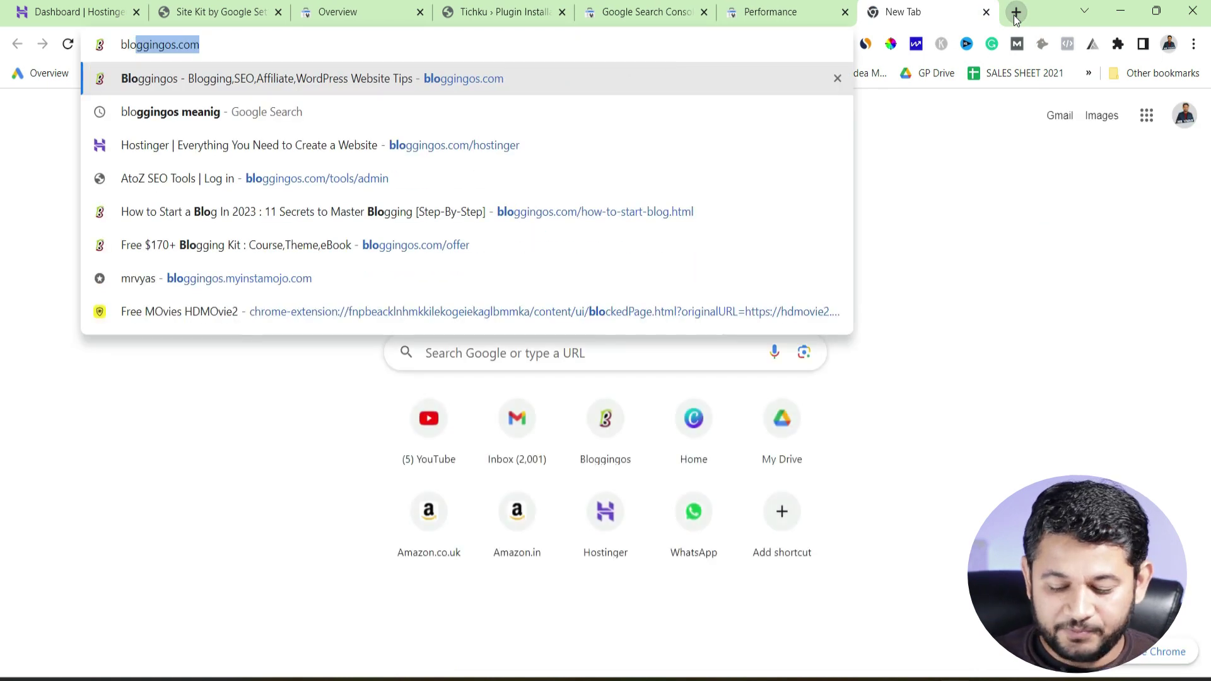
{"action": "key", "text": "Right"}
{"action": "type", "text": "/si"}
{"action": "key", "text": "Return"}
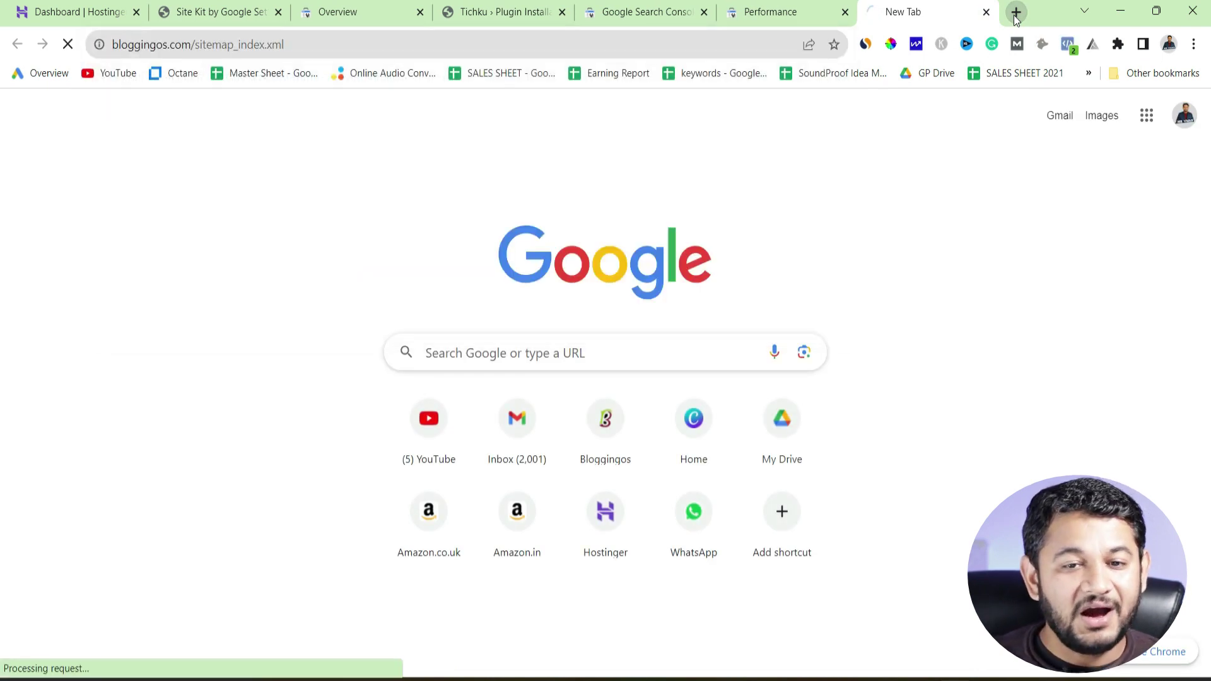
{"action": "left_click", "coordinate": [326, 309]}
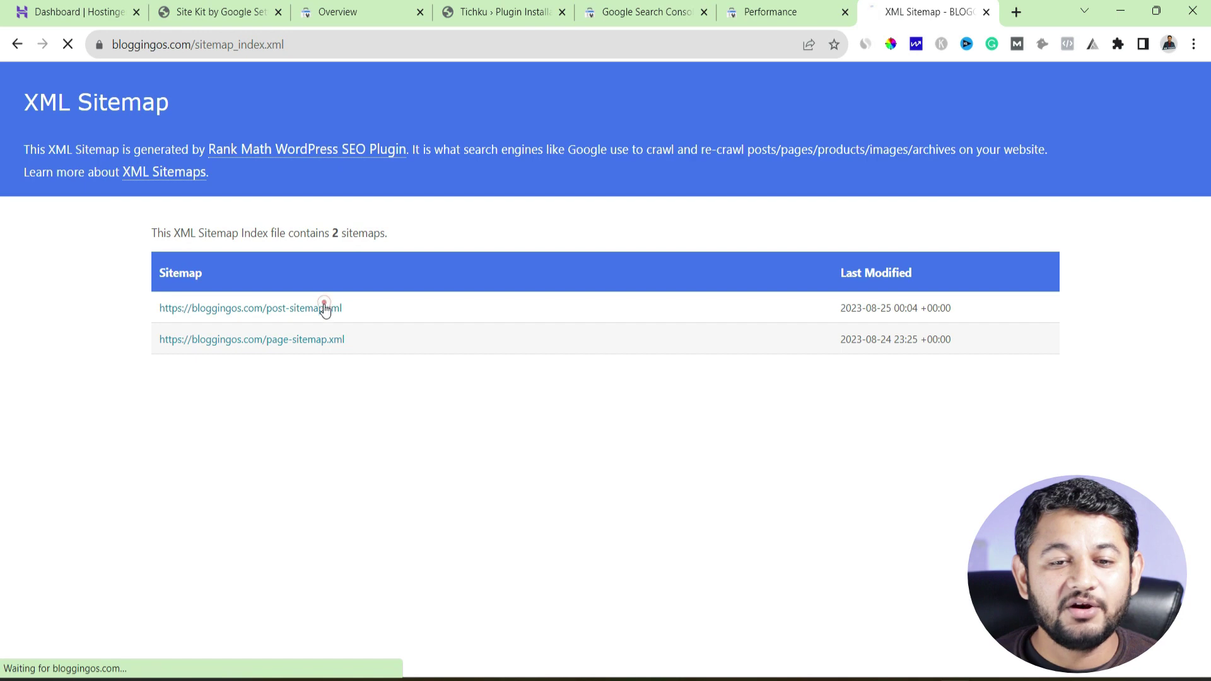
{"action": "scroll", "coordinate": [210, 374], "scroll_direction": "down", "scroll_amount": 9}
{"action": "scroll", "coordinate": [210, 374], "scroll_direction": "up", "scroll_amount": 9}
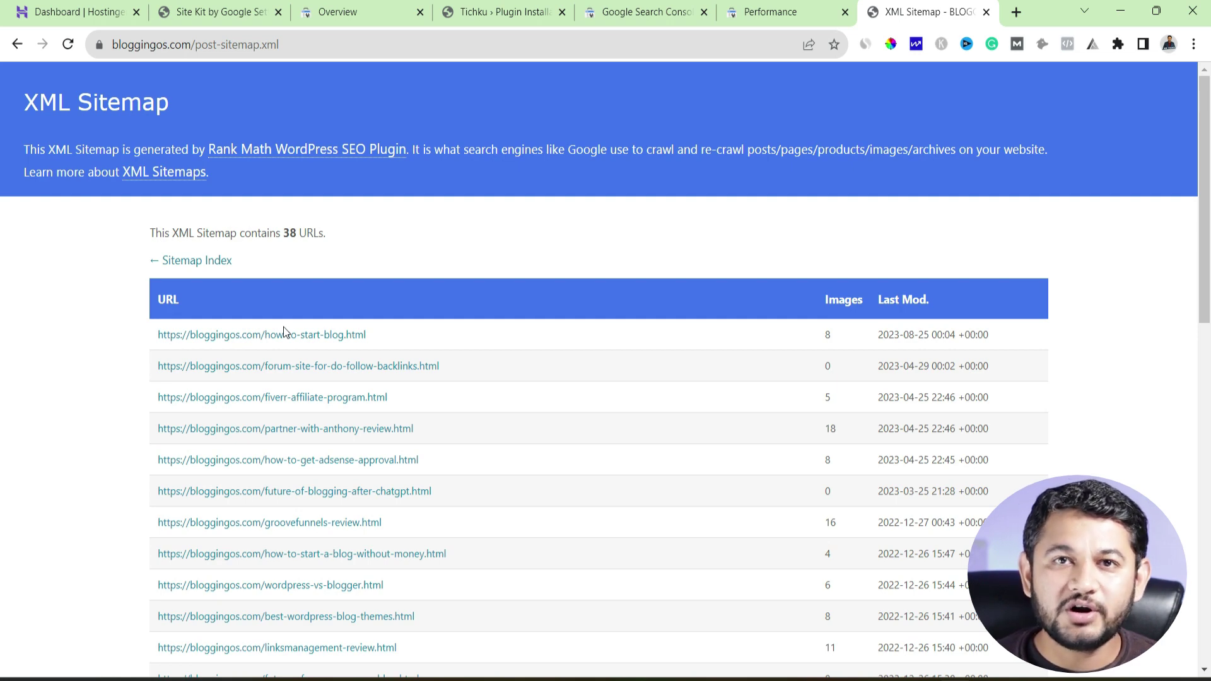
Search Add Plugins for 'rank math', then install and activate Rank Math SEO
{"action": "left_click", "coordinate": [228, 7]}
{"action": "mouse_move", "coordinate": [57, 456]}
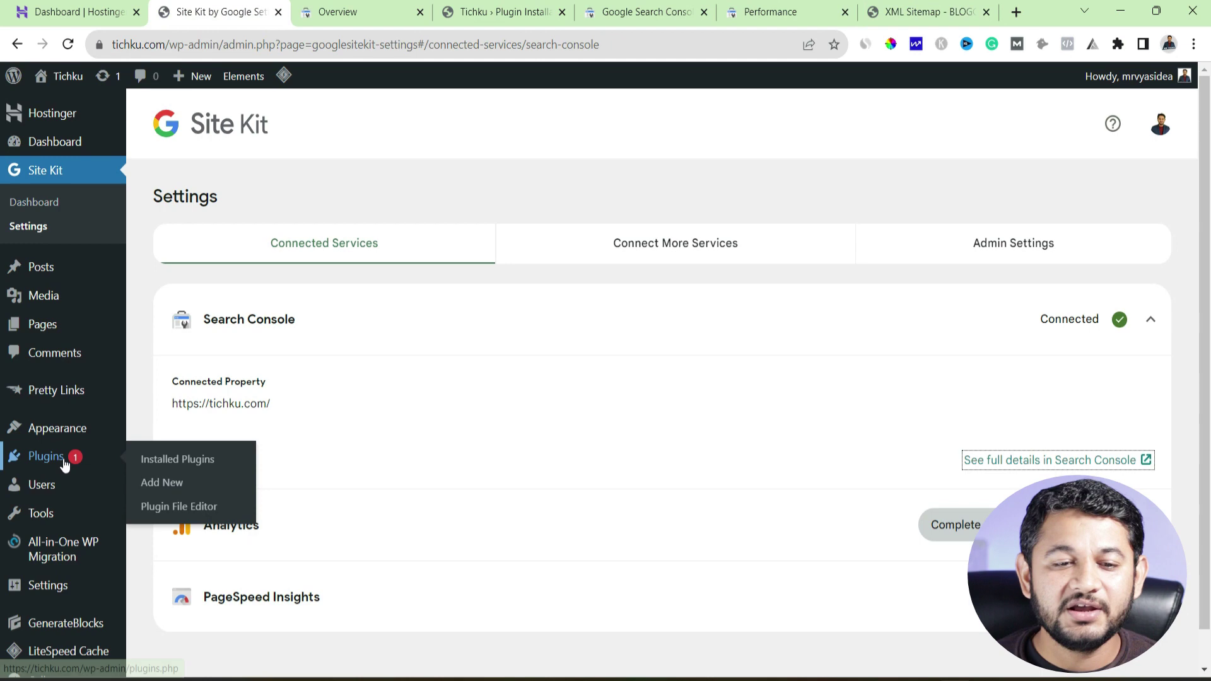
{"action": "left_click", "coordinate": [162, 483]}
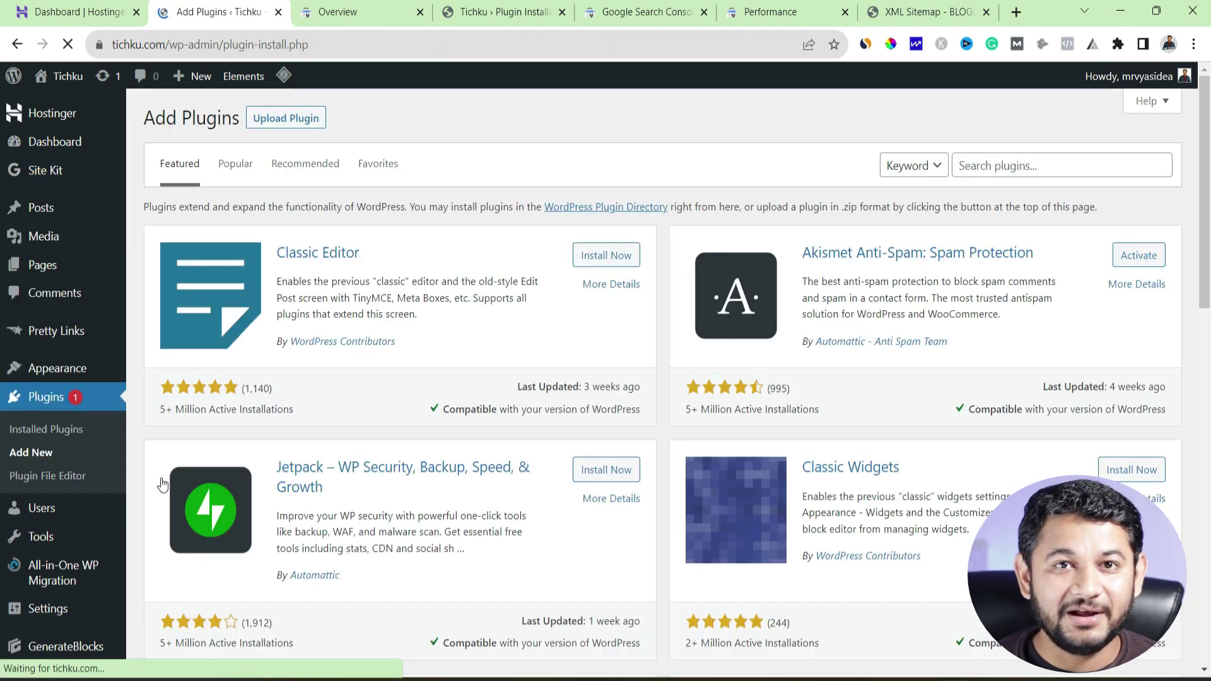
{"action": "left_click", "coordinate": [986, 164]}
{"action": "type", "text": "rank math"}
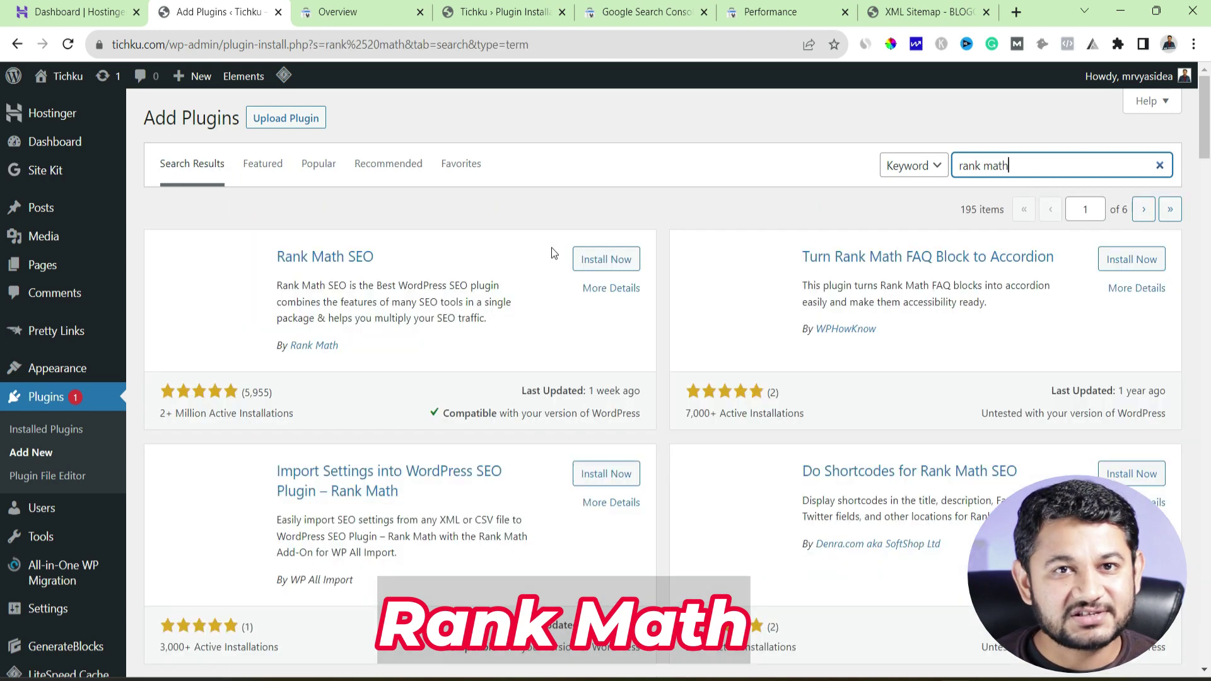
{"action": "left_click", "coordinate": [593, 264]}
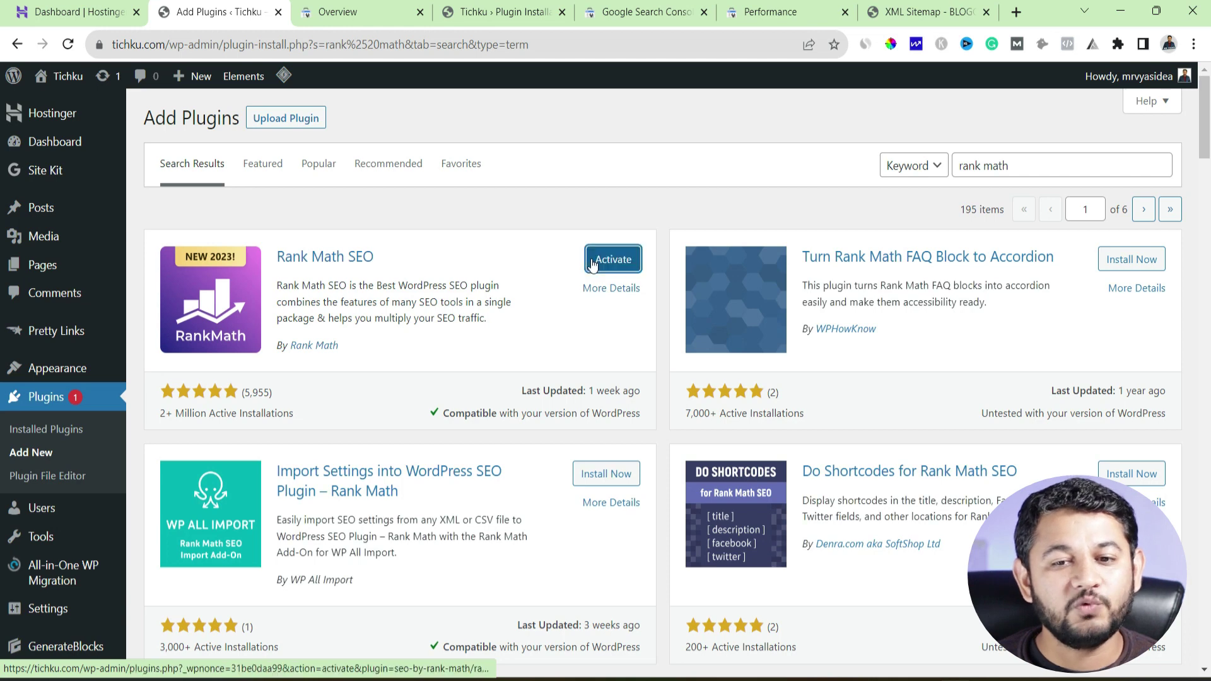
{"action": "left_click", "coordinate": [593, 264]}
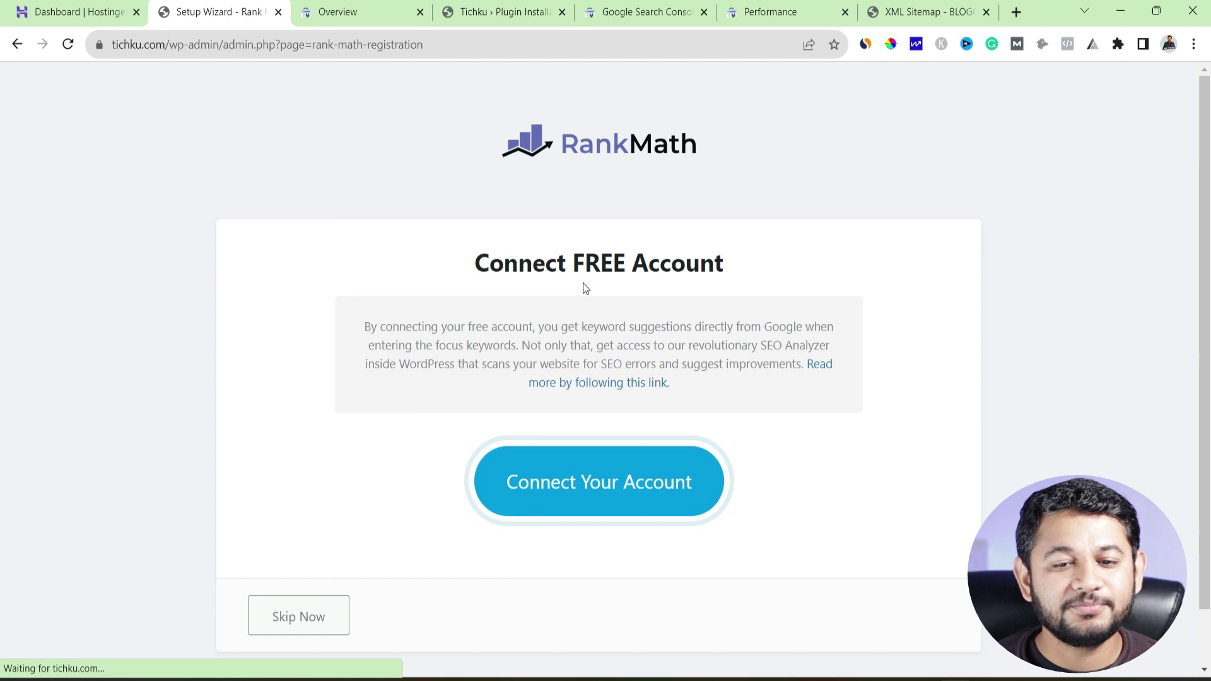
Skip the Rank Math setup wizard and return to the Rank Math dashboard
{"action": "left_click", "coordinate": [294, 620]}
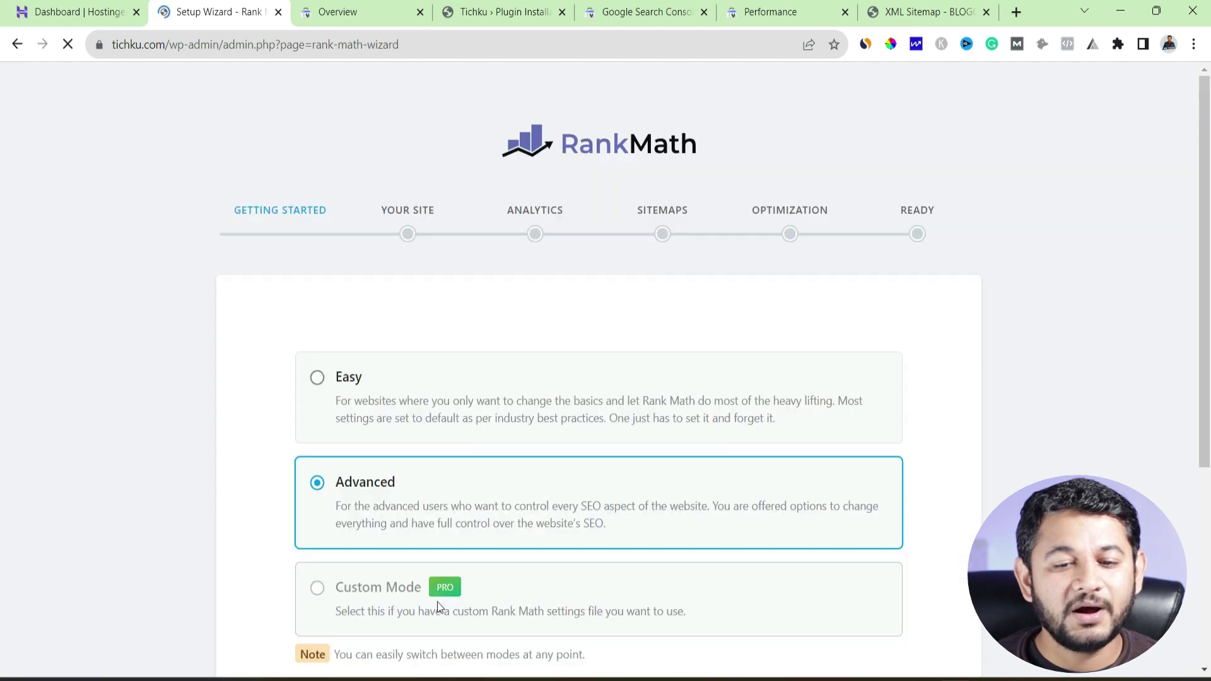
{"action": "scroll", "coordinate": [439, 617], "scroll_direction": "down", "scroll_amount": 4}
{"action": "left_click", "coordinate": [603, 628]}
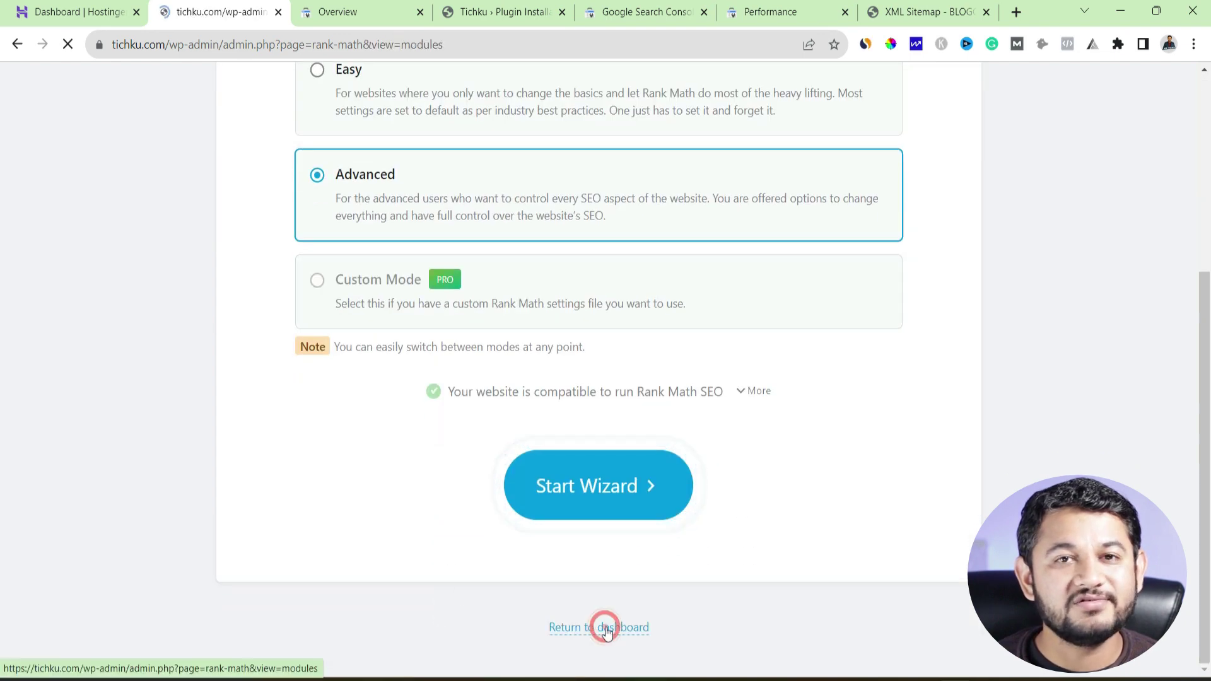
{"action": "left_click", "coordinate": [35, 354]}
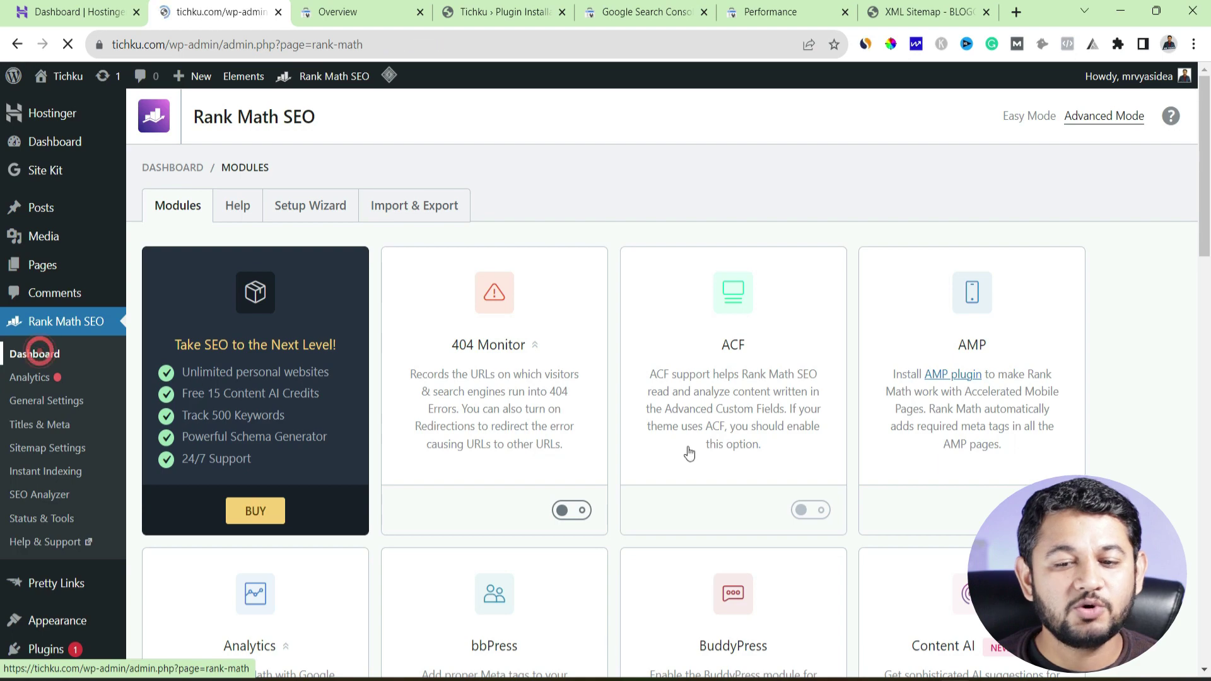
{"action": "scroll", "coordinate": [687, 451], "scroll_direction": "down", "scroll_amount": 3}
{"action": "scroll", "coordinate": [688, 447], "scroll_direction": "down", "scroll_amount": 15}
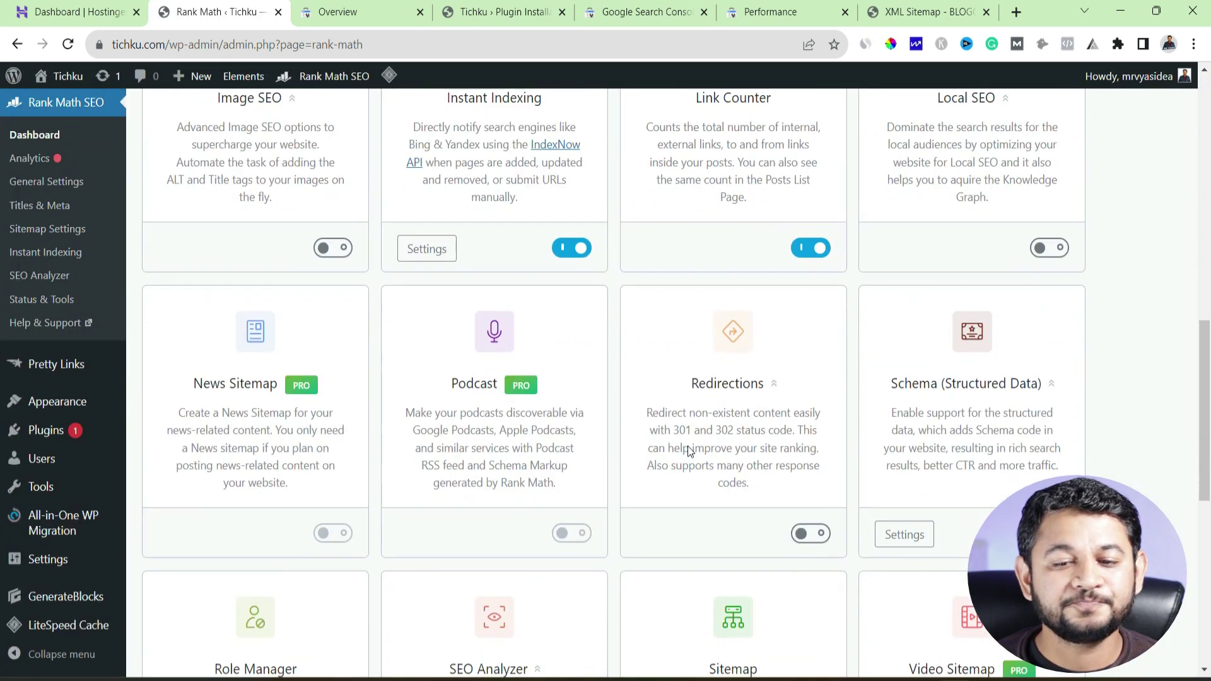
{"action": "scroll", "coordinate": [687, 445], "scroll_direction": "down", "scroll_amount": 2}
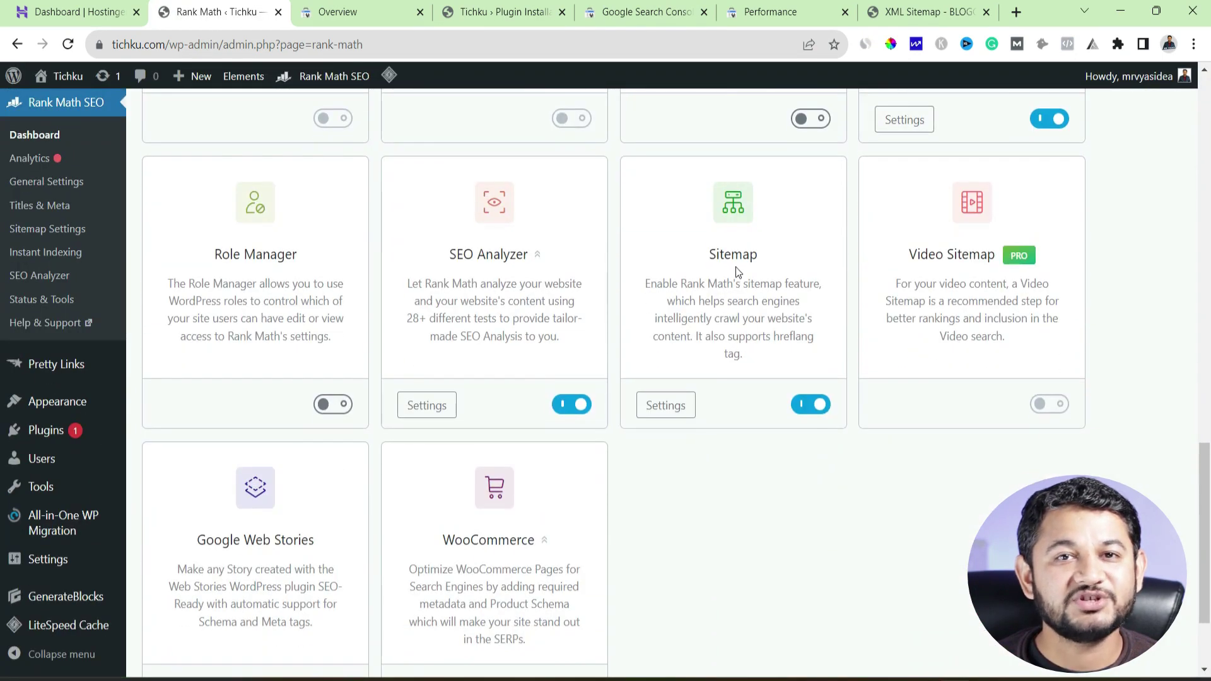
{"action": "left_click", "coordinate": [641, 412]}
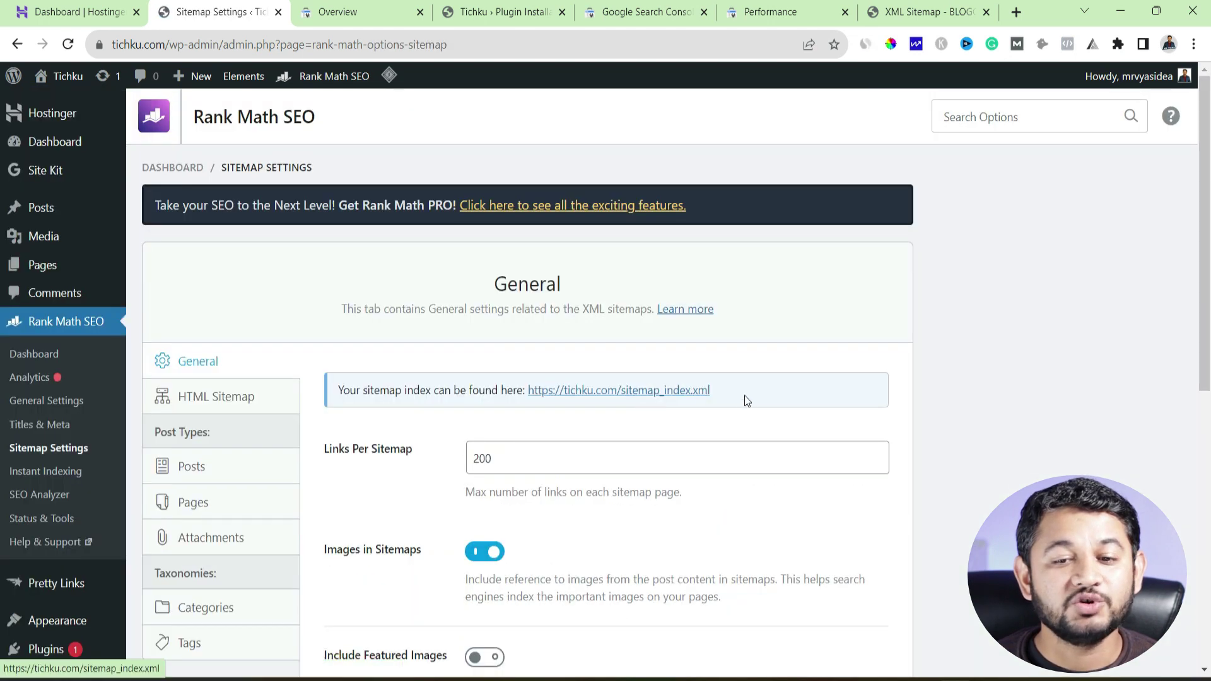
{"action": "left_click_drag", "start_coordinate": [744, 390], "coordinate": [531, 391]}
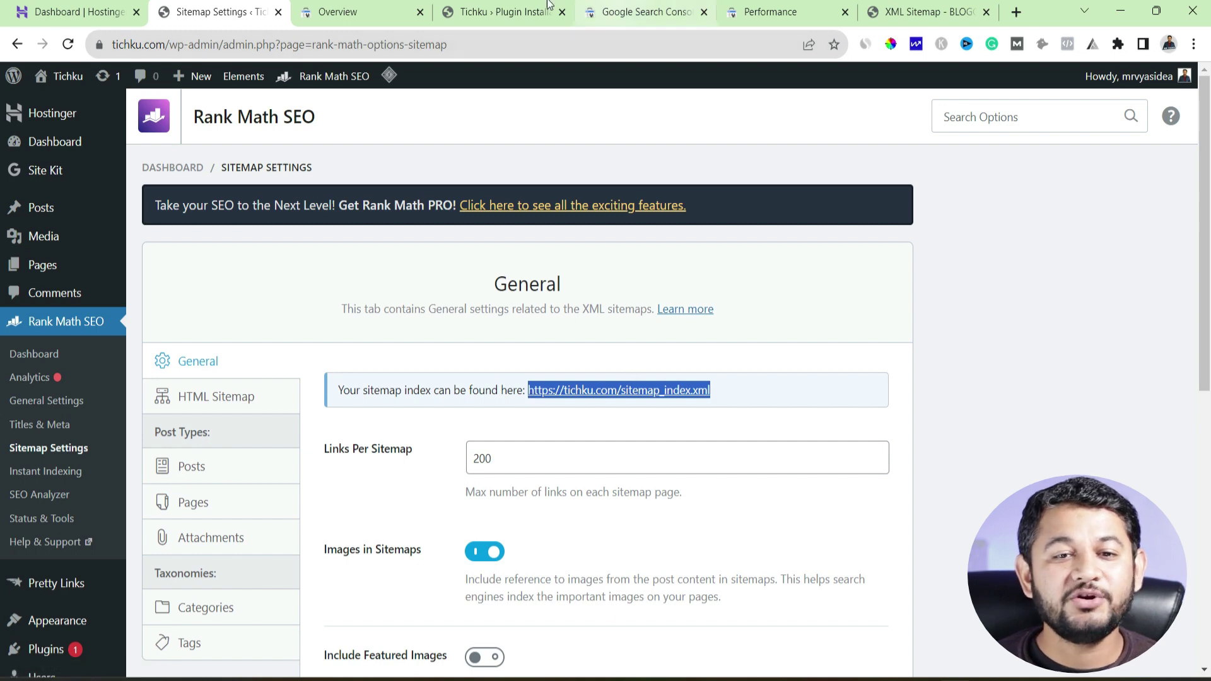
Add sitemap_index.xml as a new sitemap for tichku.com in Search Console and submit it
{"action": "left_click", "coordinate": [364, 7]}
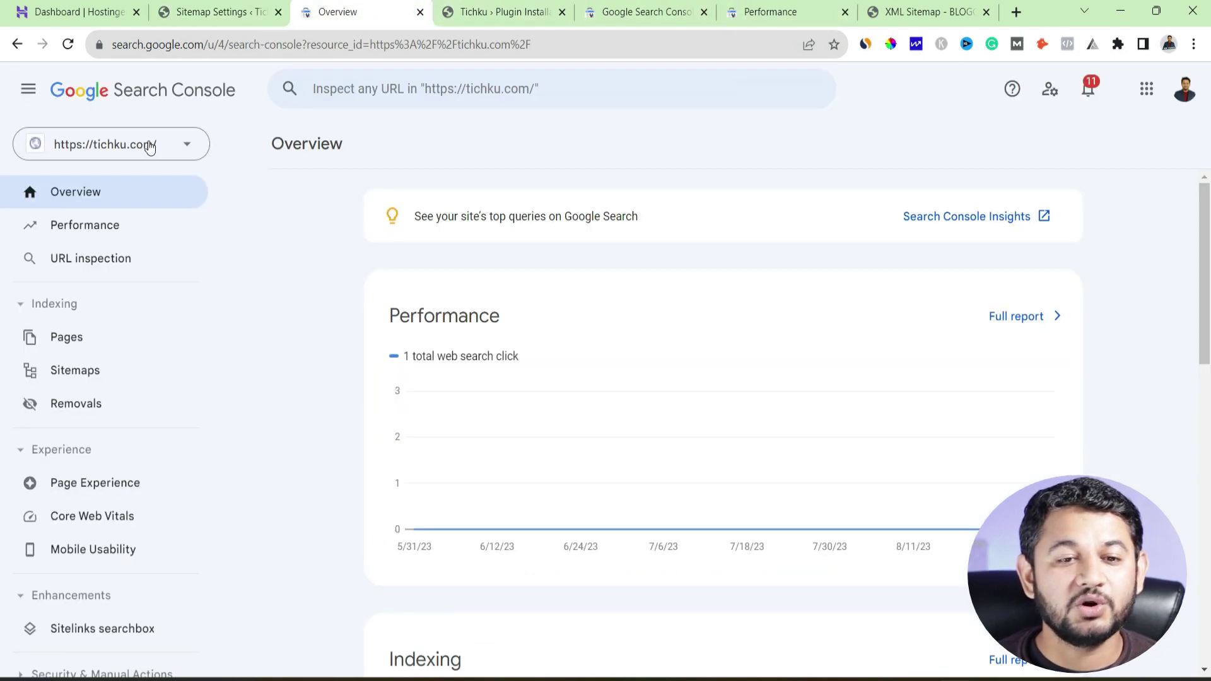
{"action": "left_click", "coordinate": [60, 370]}
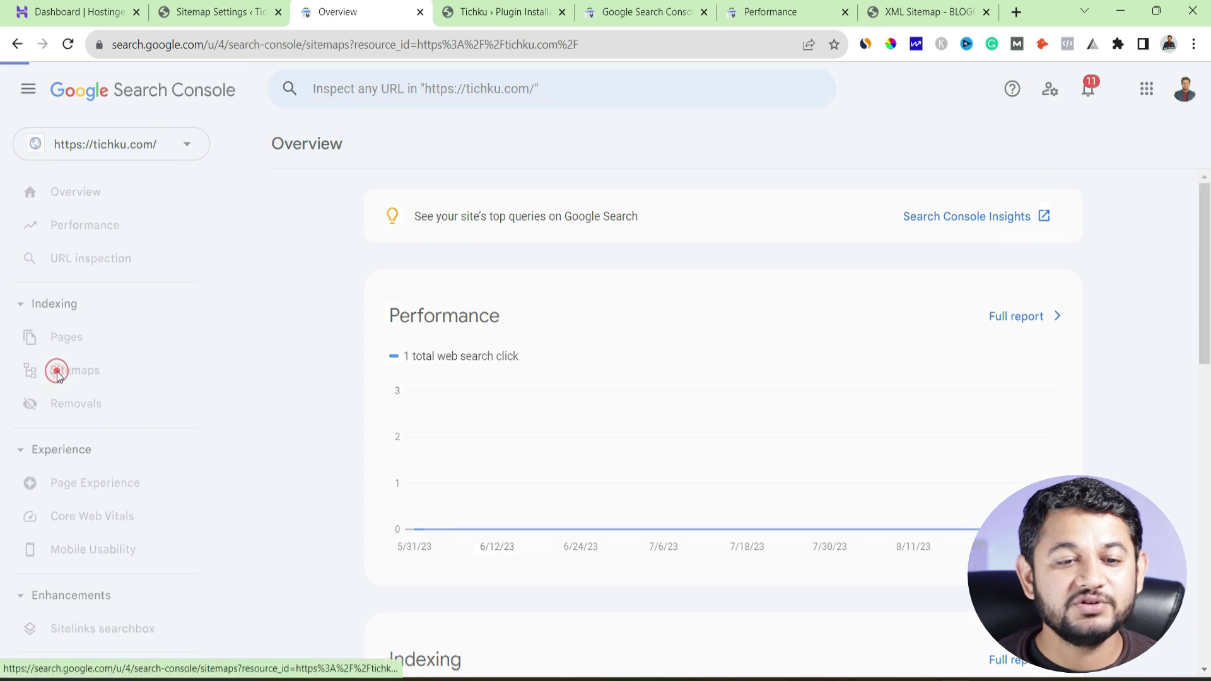
{"action": "left_click", "coordinate": [575, 262]}
{"action": "type", "text": "https://tichku.com/sitemap_index.xml"}
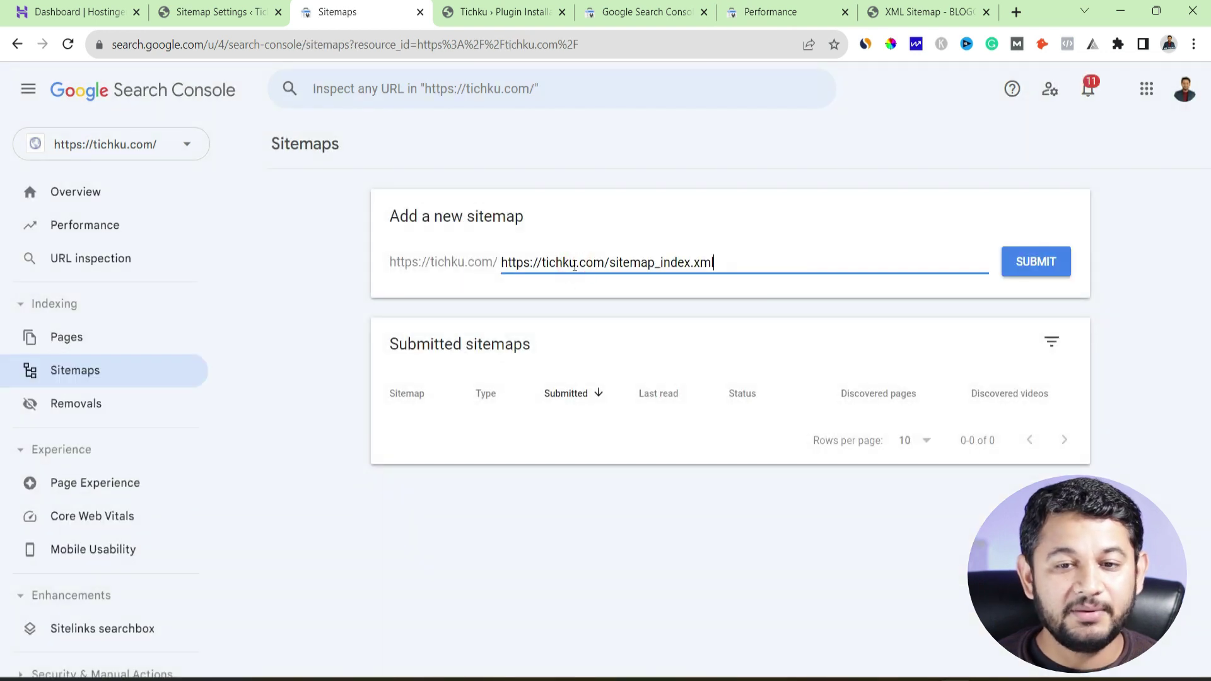
{"action": "left_click_drag", "start_coordinate": [610, 264], "coordinate": [499, 263]}
{"action": "key", "text": "BackSpace"}
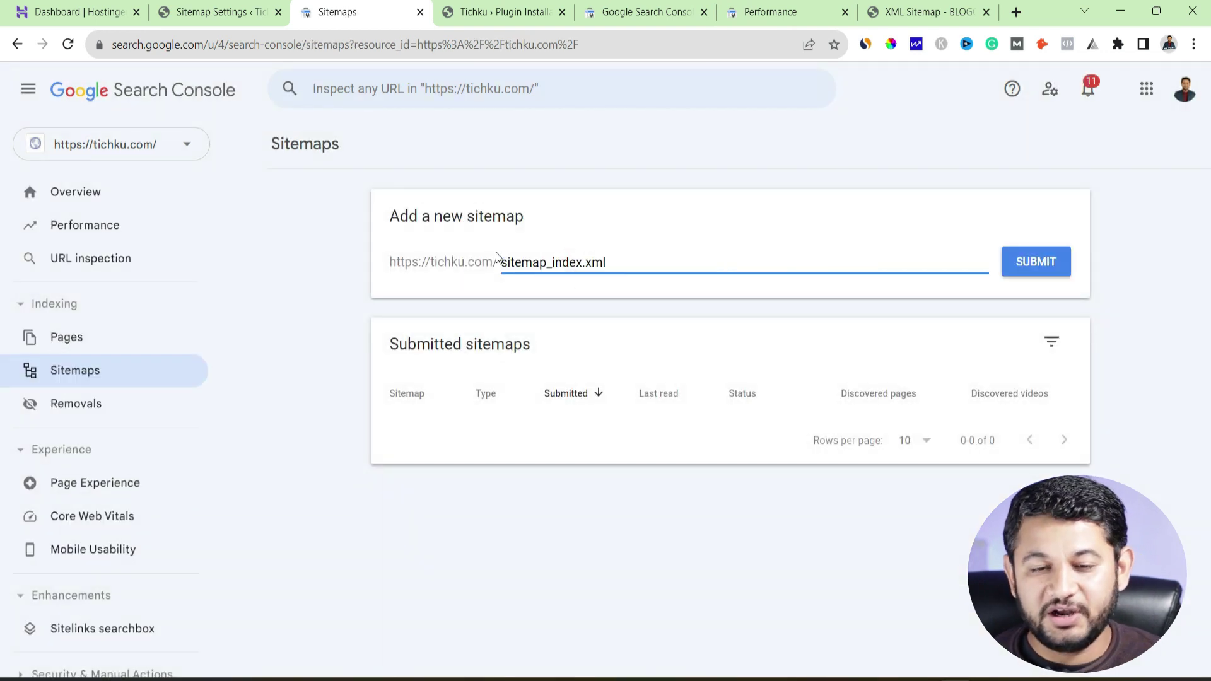
{"action": "left_click", "coordinate": [1035, 264]}
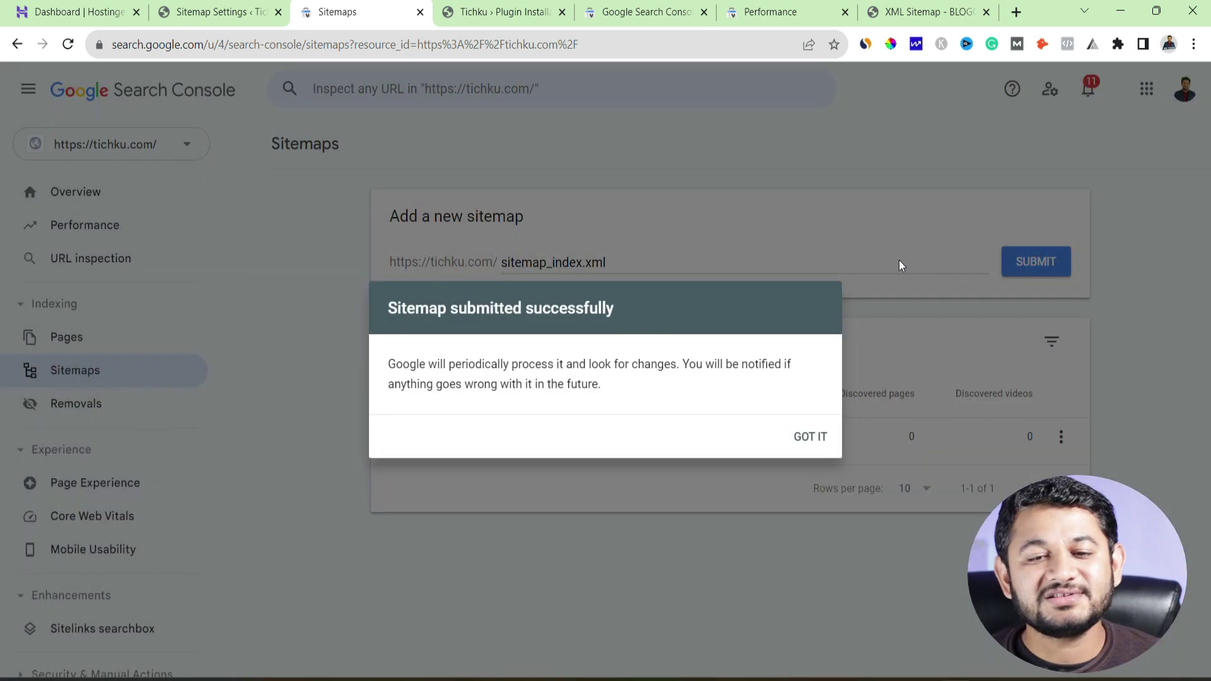
{"action": "left_click", "coordinate": [809, 438]}
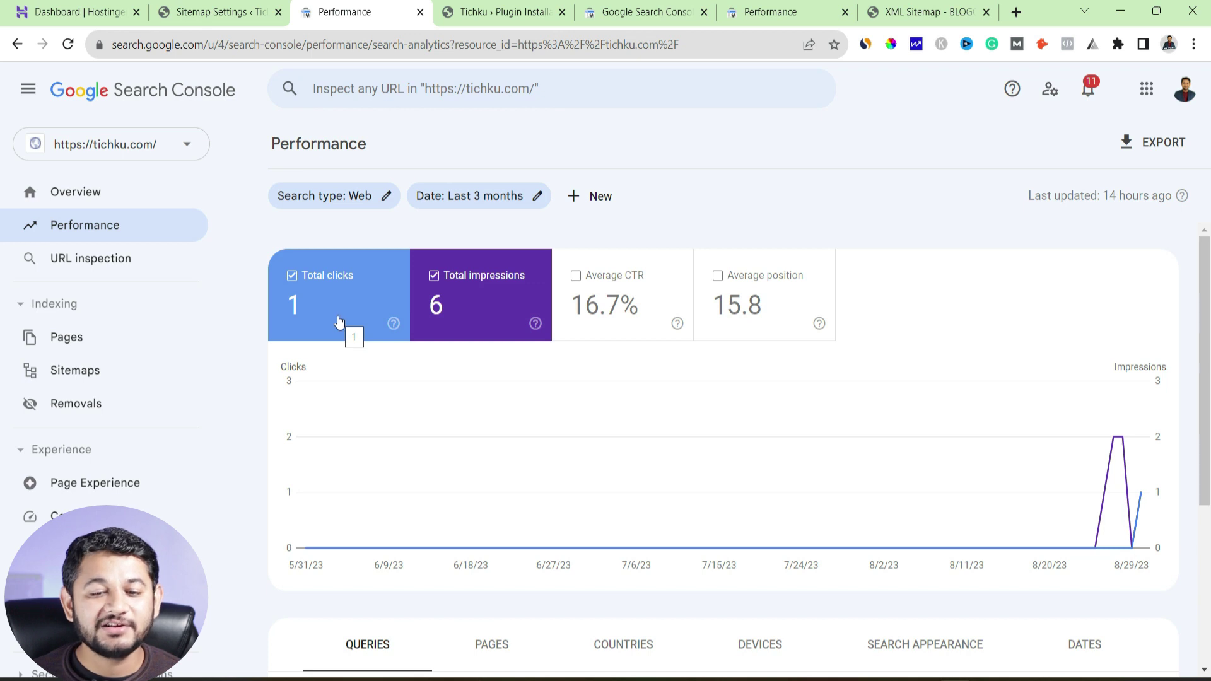
{"action": "left_click", "coordinate": [782, 12]}
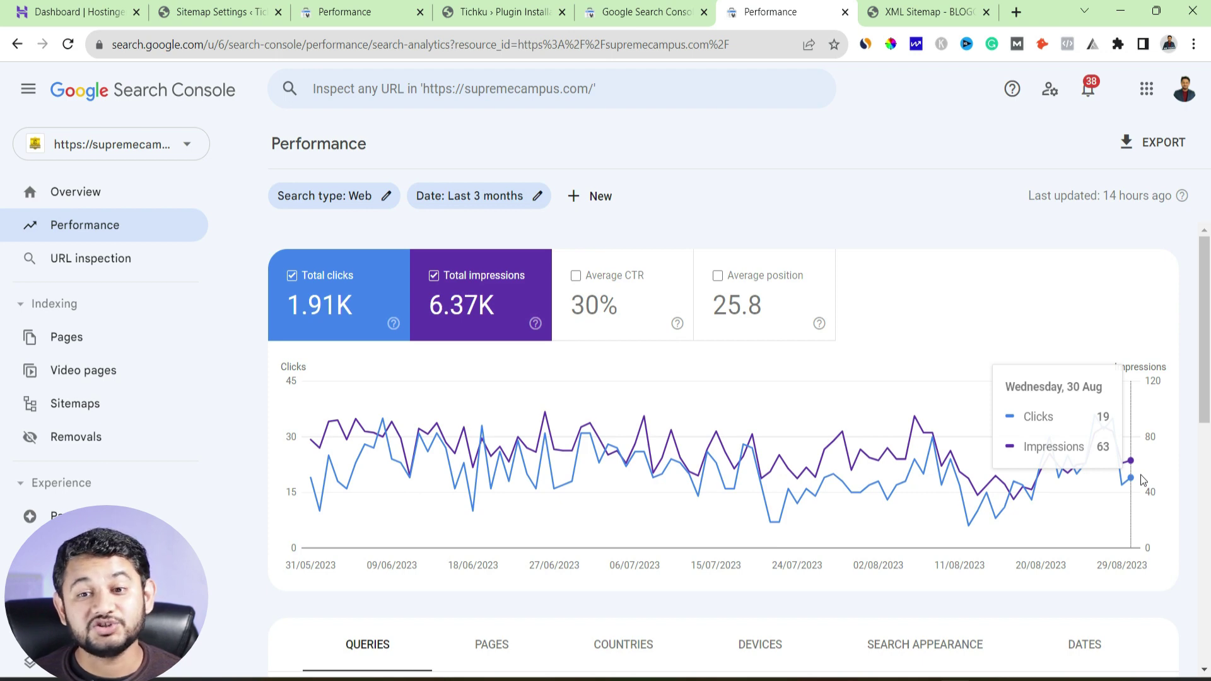
Break the supremecampus.com performance table down by pages, then by countries
{"action": "scroll", "coordinate": [1138, 475], "scroll_direction": "down", "scroll_amount": 4}
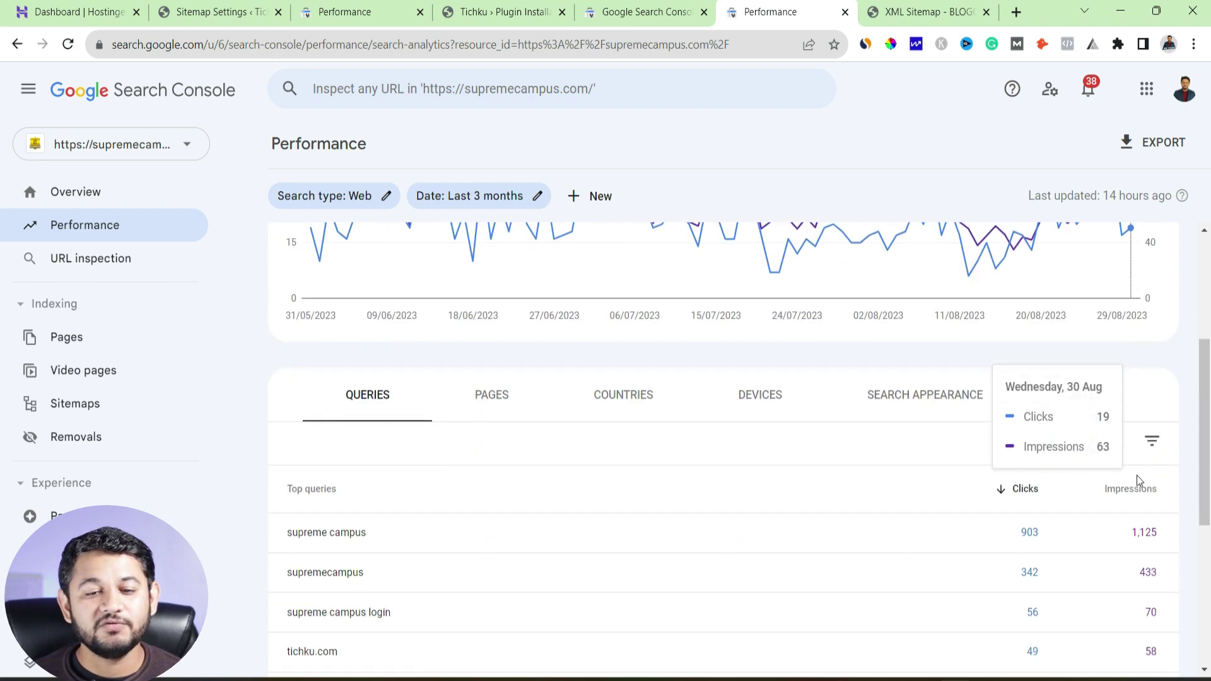
{"action": "scroll", "coordinate": [410, 511], "scroll_direction": "down", "scroll_amount": 2}
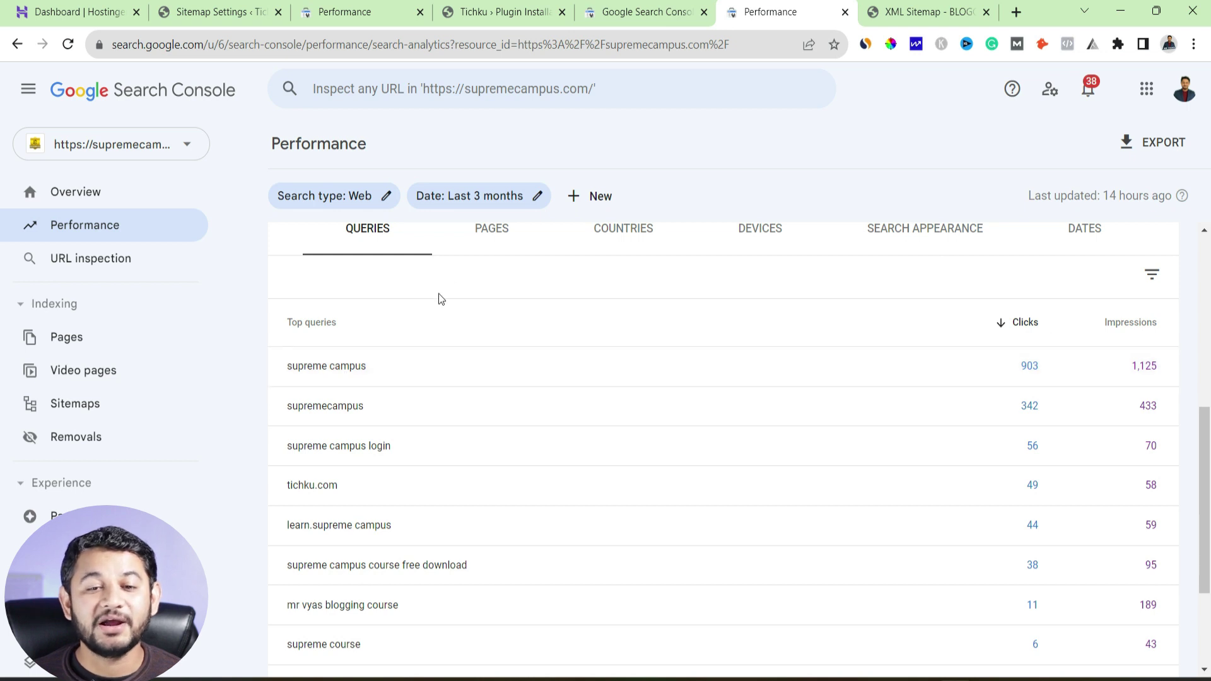
{"action": "left_click", "coordinate": [490, 246]}
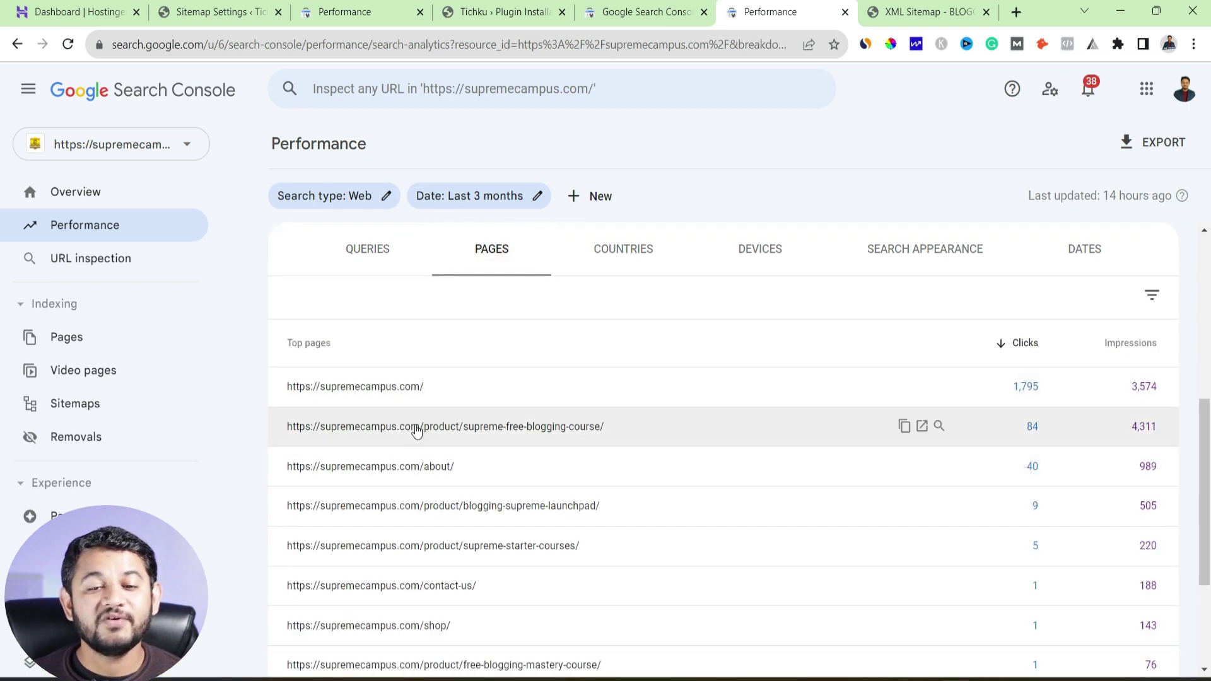
{"action": "left_click", "coordinate": [598, 255]}
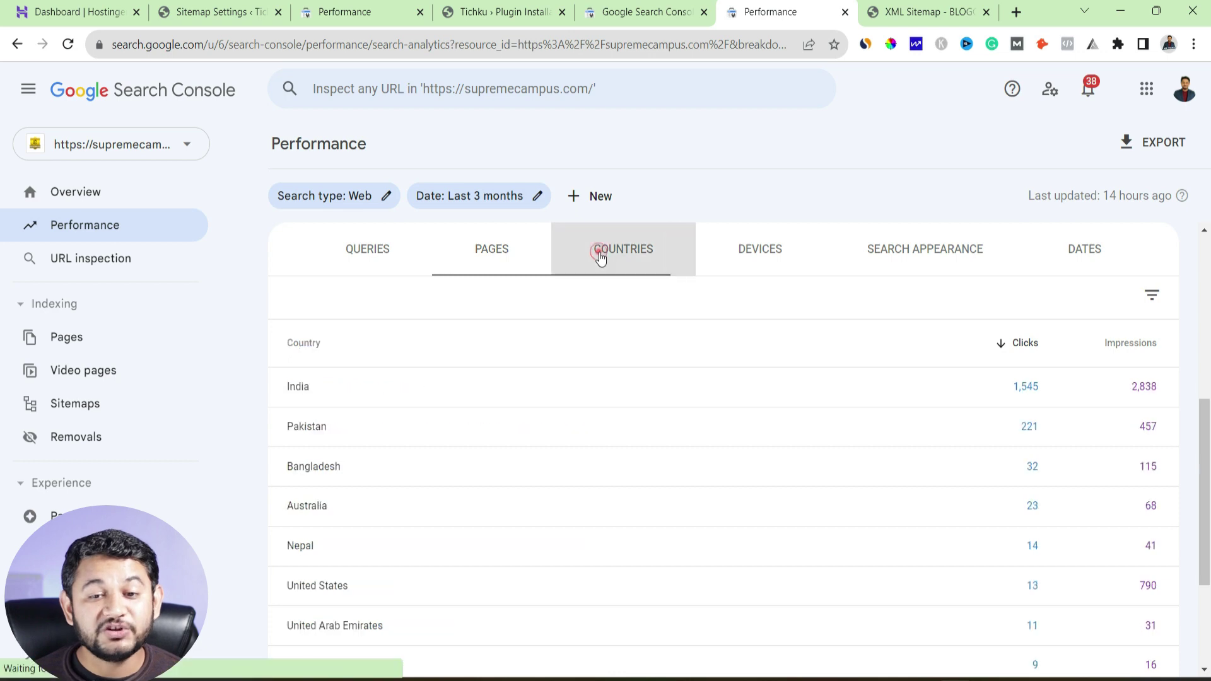
{"action": "scroll", "coordinate": [596, 395], "scroll_direction": "up", "scroll_amount": 5}
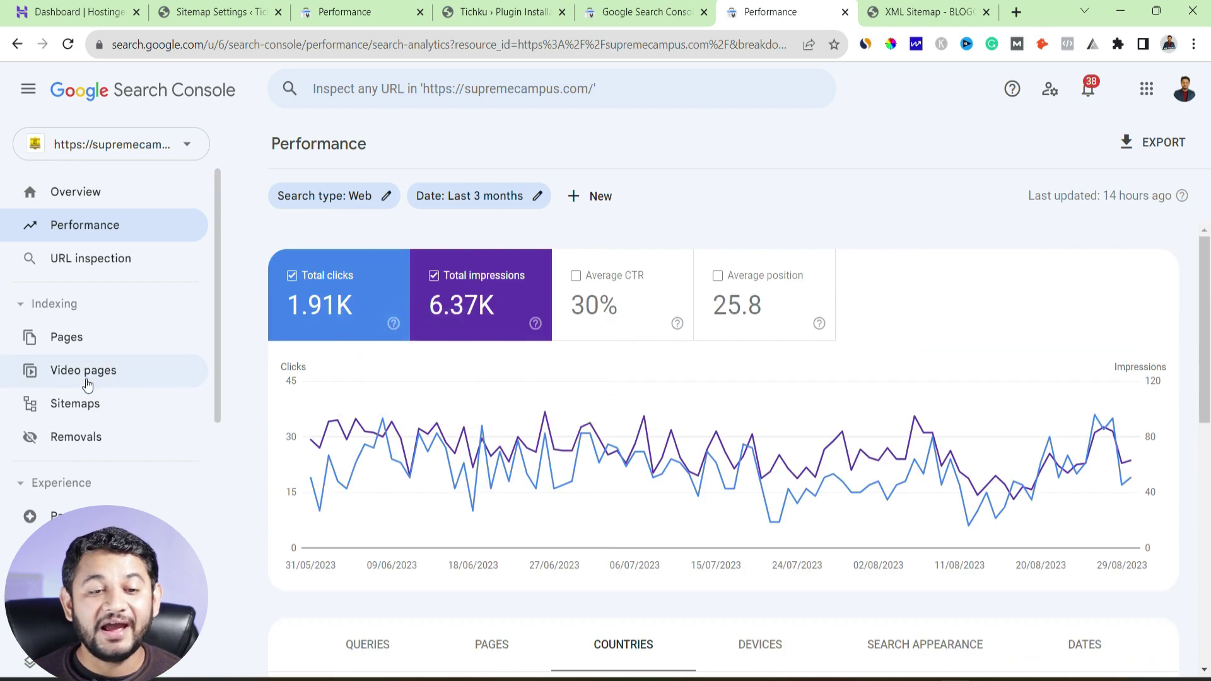
{"action": "left_click", "coordinate": [82, 410]}
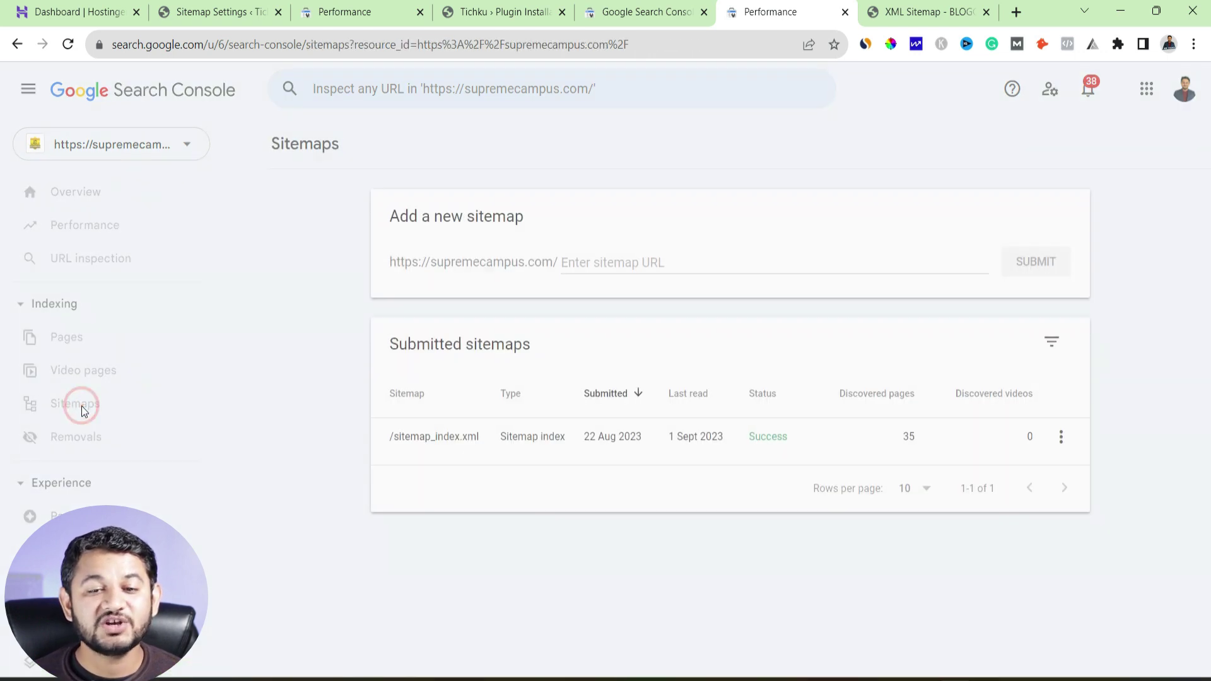
Review the sitemap_index.xml details: page-sitemap (24), product-sitemap (9), op_global_element-sitemap (2)
{"action": "left_click", "coordinate": [627, 445]}
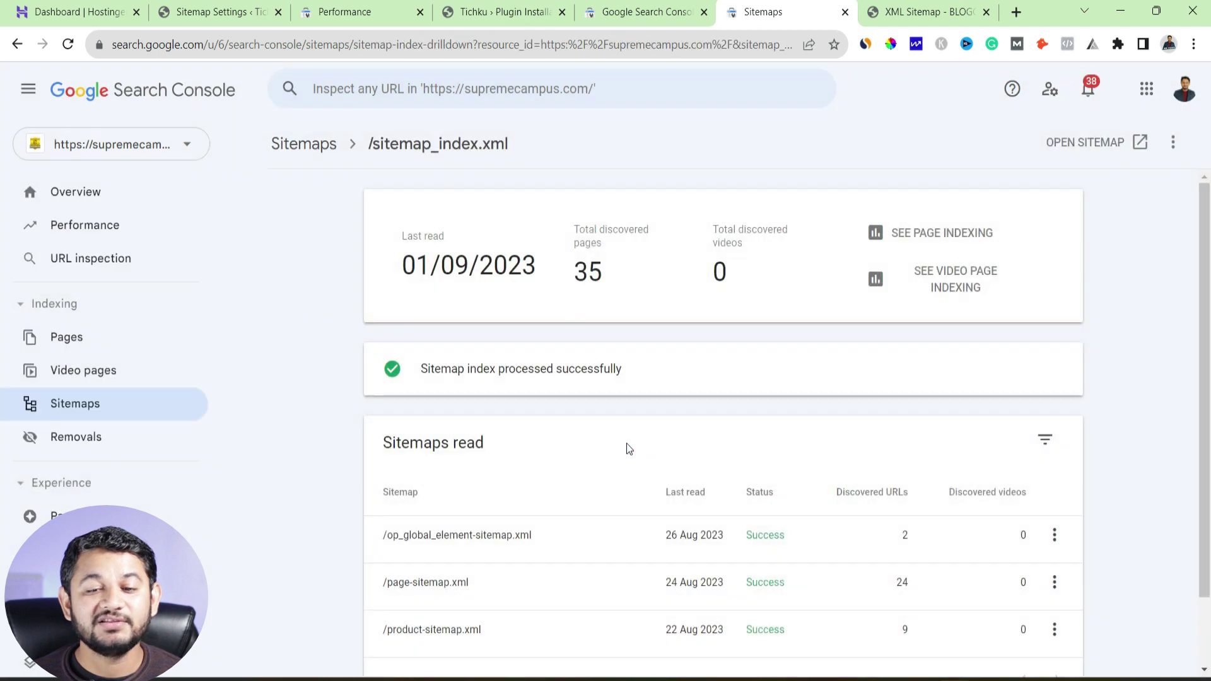
{"action": "scroll", "coordinate": [468, 485], "scroll_direction": "down", "scroll_amount": 2}
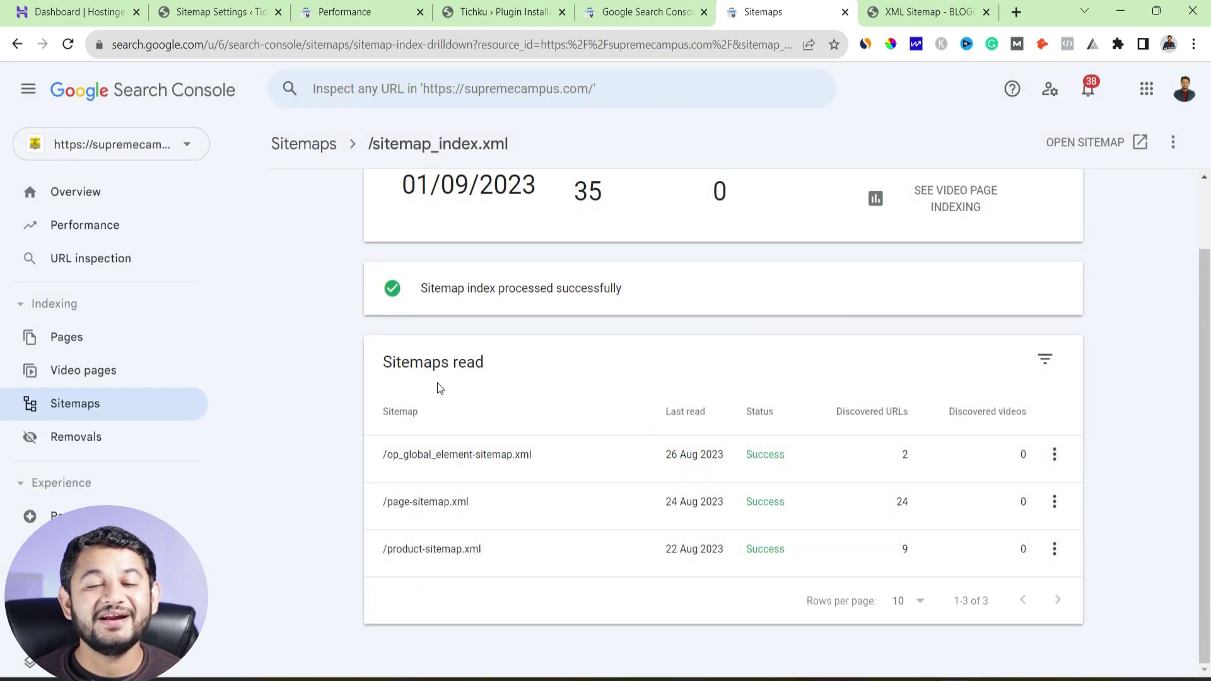
{"action": "scroll", "coordinate": [505, 341], "scroll_direction": "up", "scroll_amount": 2}
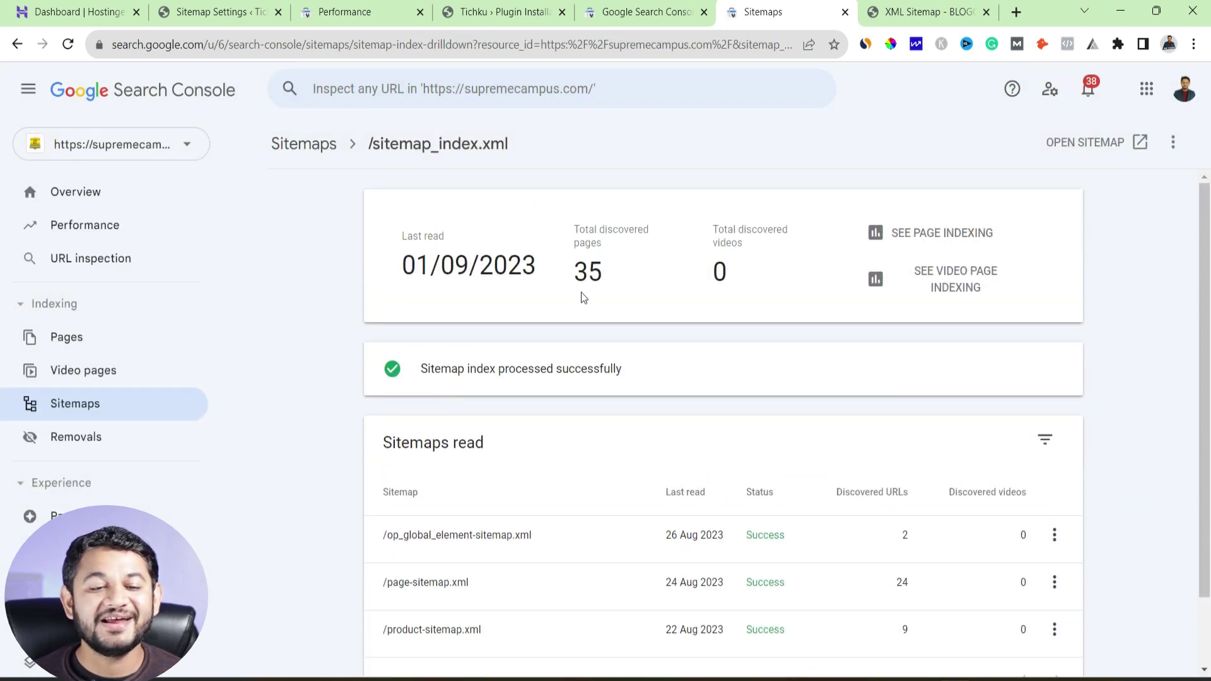